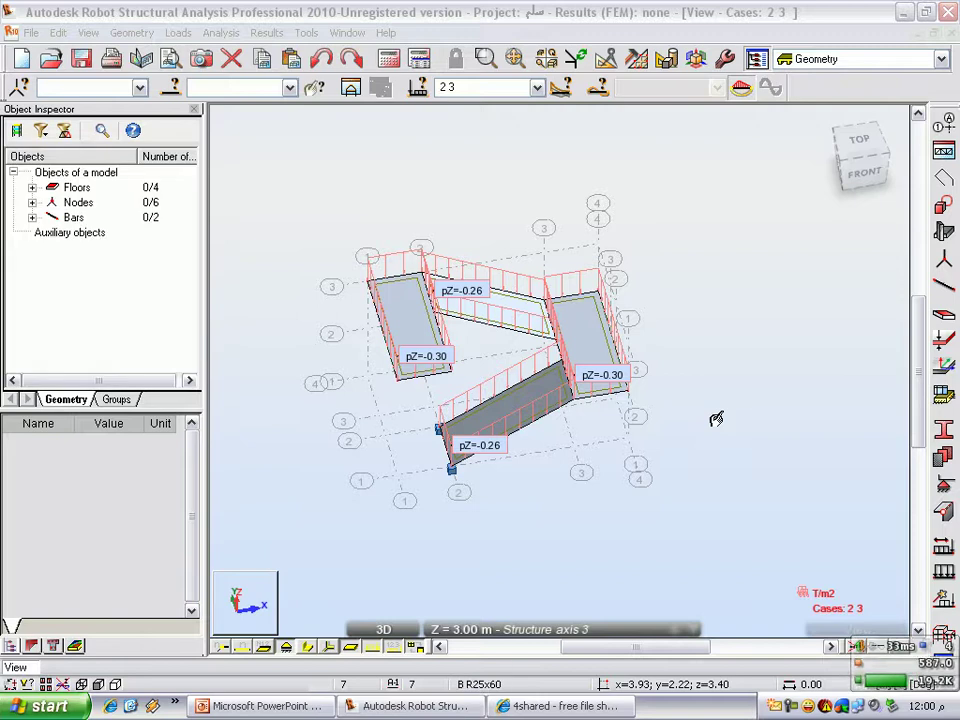
# - Orbit the staircase slab model with Rotate 3D to a new viewing angle
pyautogui.click(944, 486)
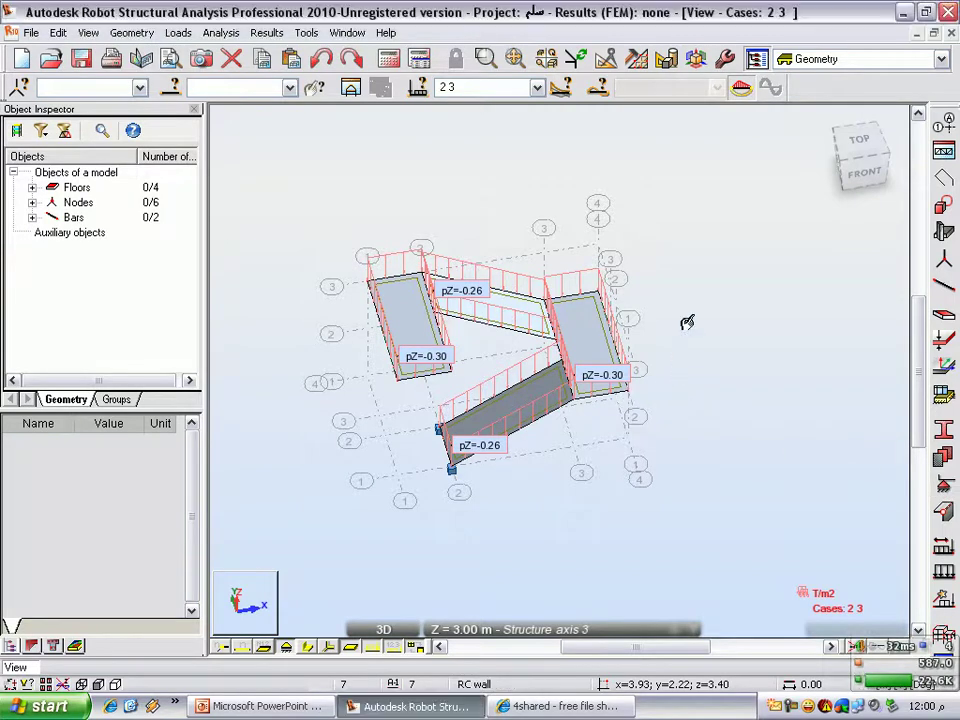
pyautogui.rightClick(590, 314)
pyautogui.click(701, 398)
pyautogui.moveTo(744, 370); pyautogui.dragTo(726, 359)
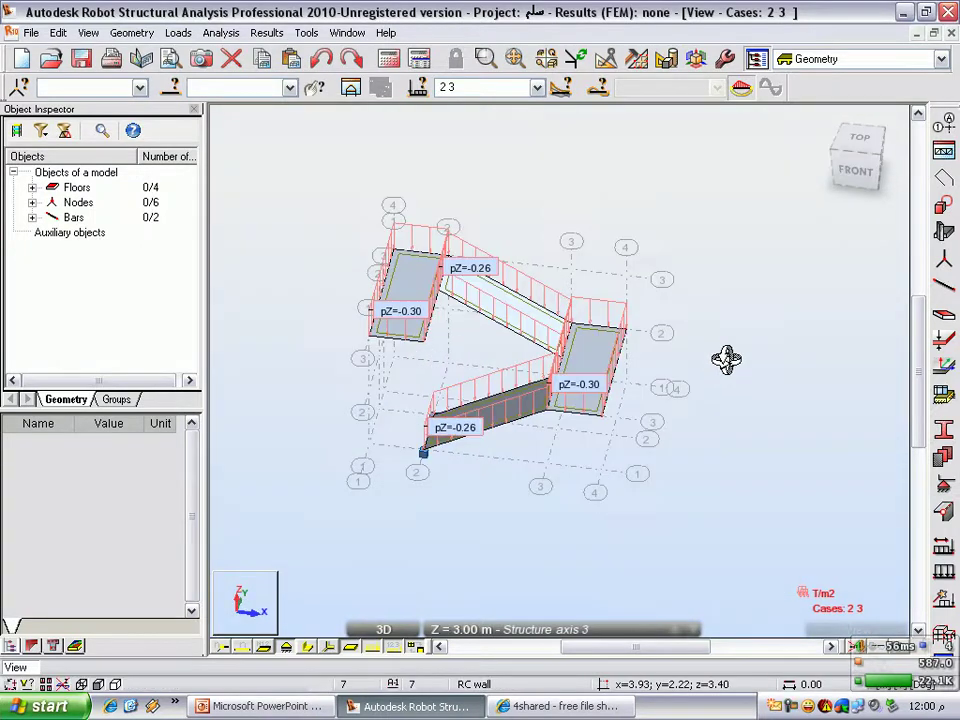
# - Add pinned supports at the lower and upper landing corner nodes
pyautogui.click(944, 488)
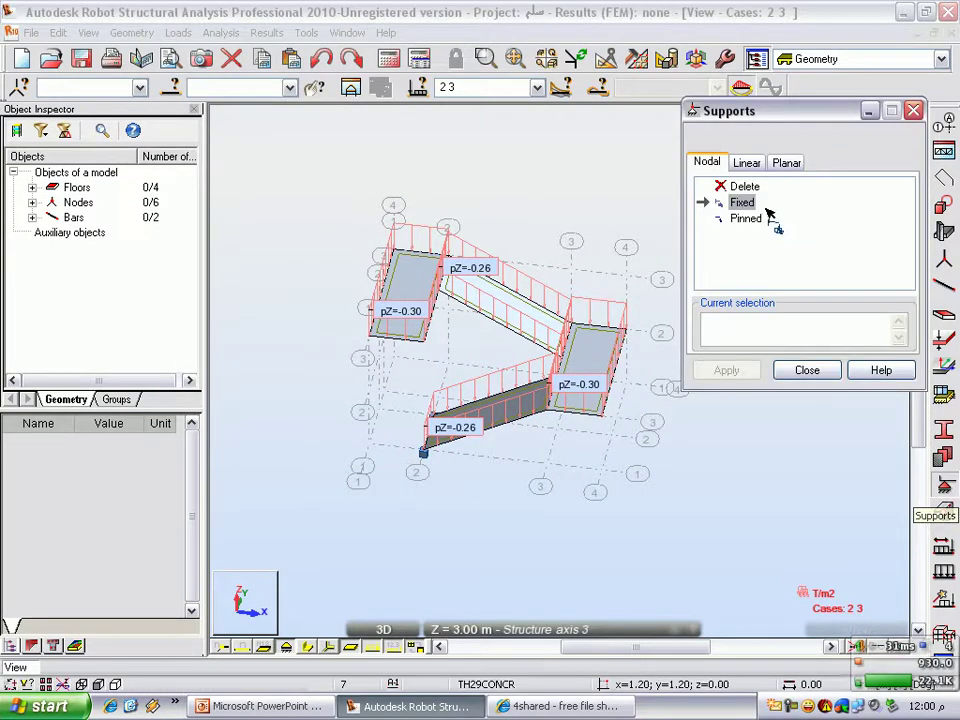
pyautogui.click(752, 221)
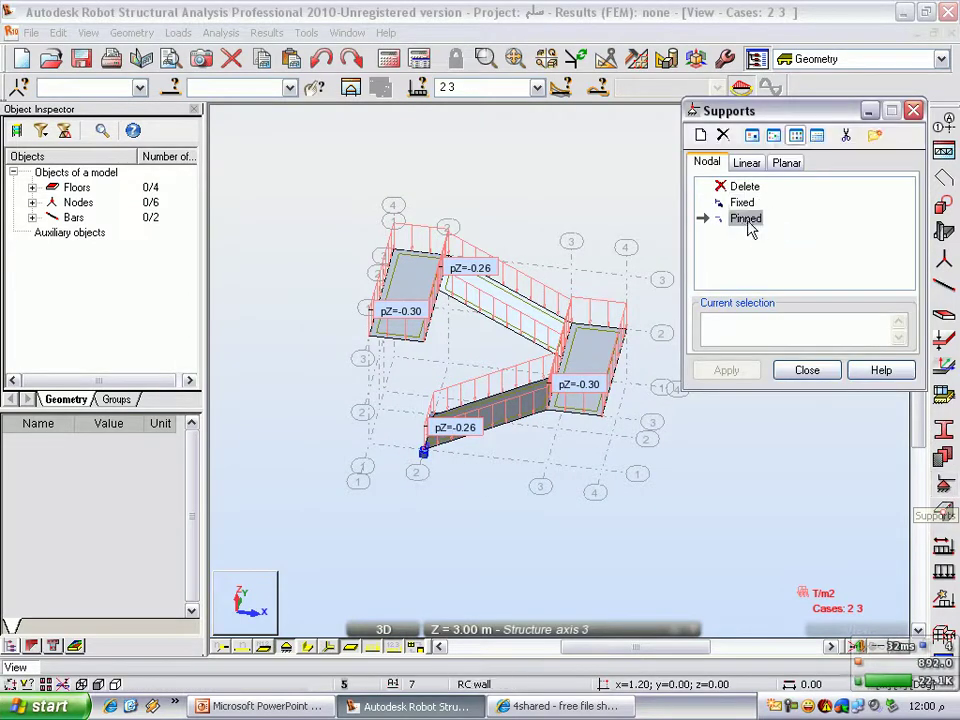
pyautogui.click(607, 428)
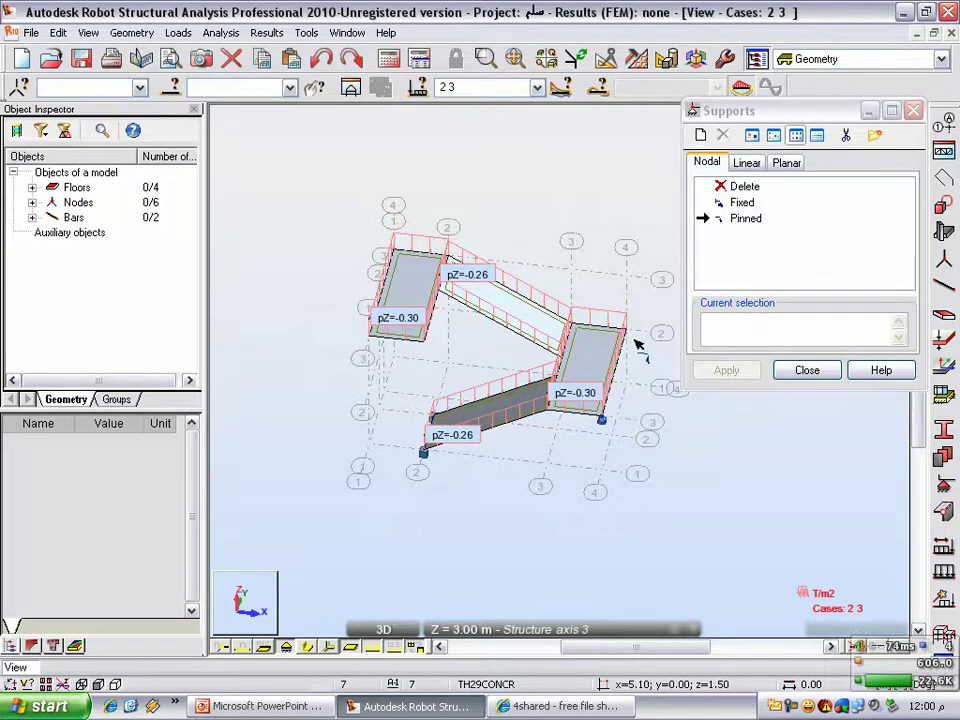
pyautogui.click(627, 331)
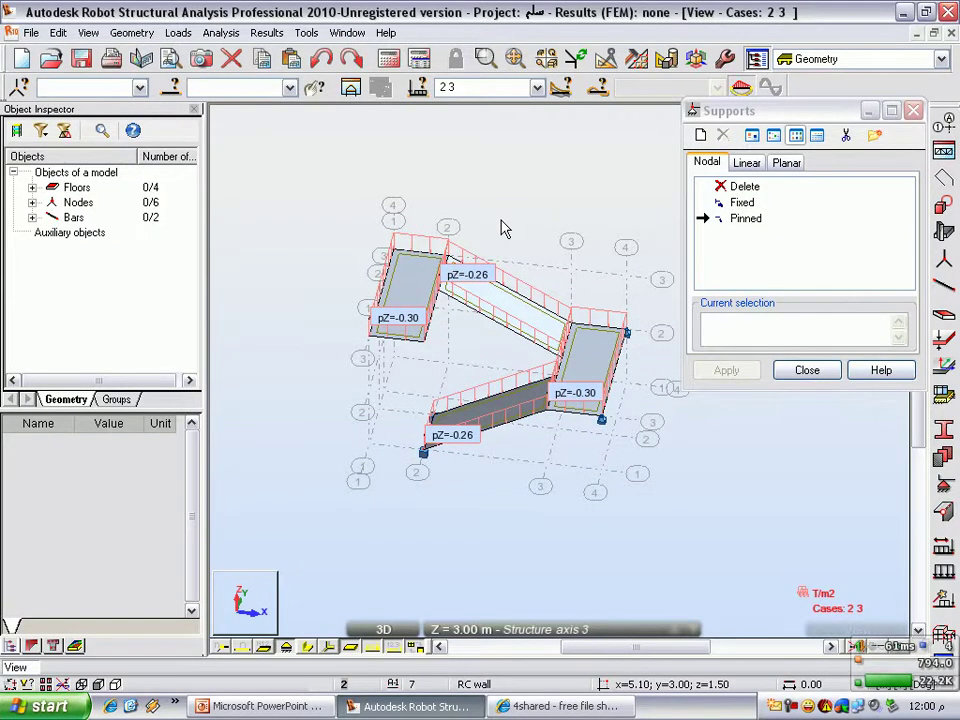
pyautogui.rightClick(395, 221)
pyautogui.click(521, 302)
pyautogui.moveTo(521, 302); pyautogui.dragTo(500, 343)
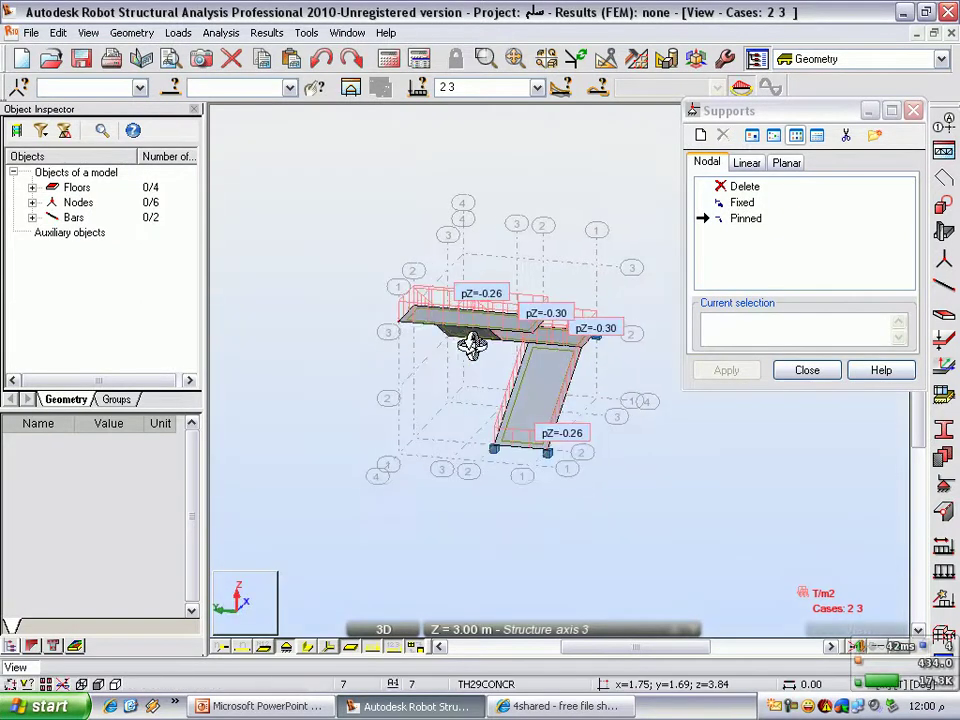
# - Pin the landing's left corner node and the landing-flight junction node, then close Supports
pyautogui.rightClick(540, 255)
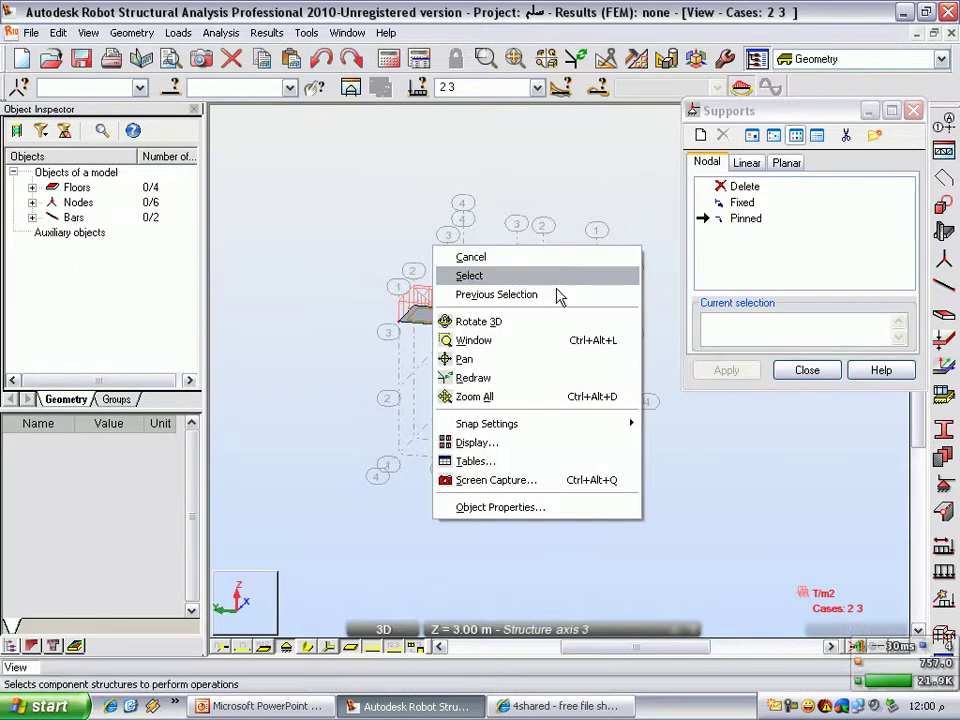
pyautogui.click(561, 324)
pyautogui.moveTo(561, 324); pyautogui.dragTo(404, 381)
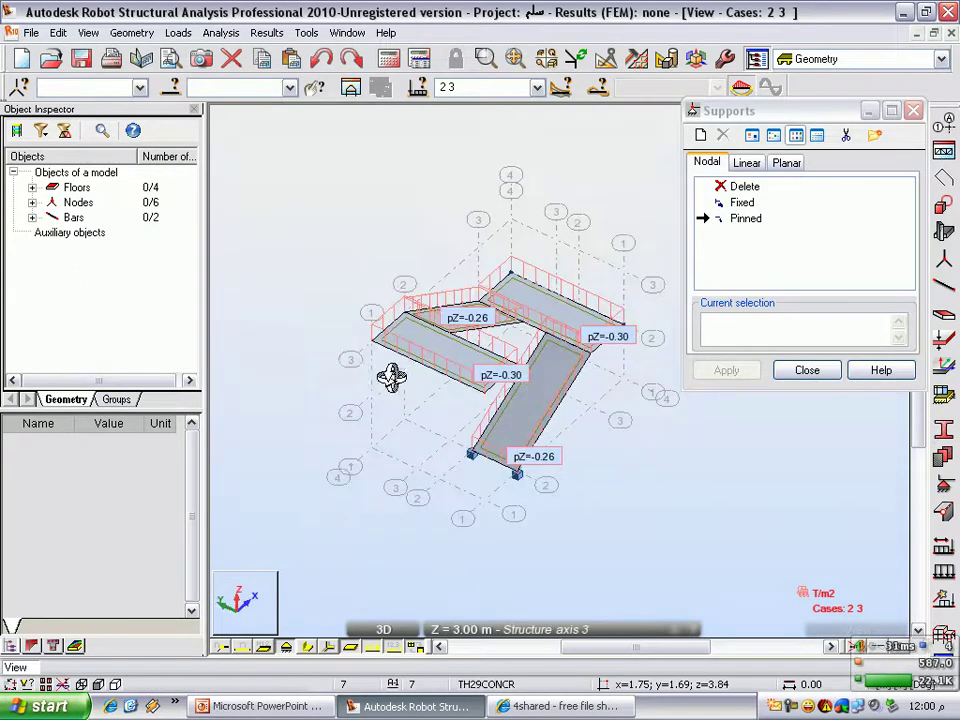
pyautogui.click(717, 343)
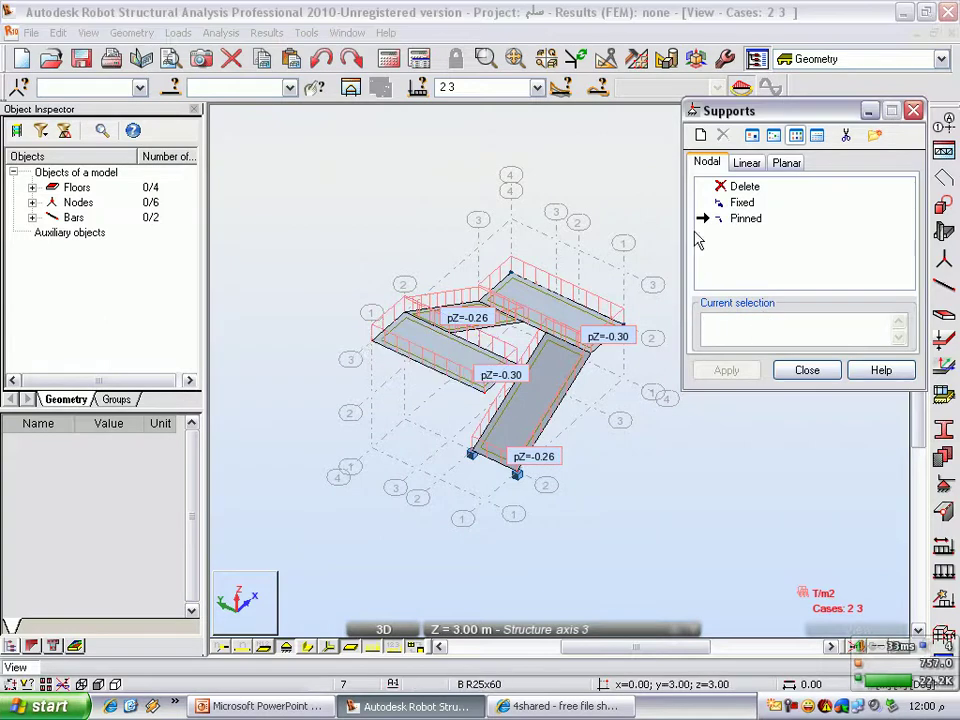
pyautogui.click(745, 219)
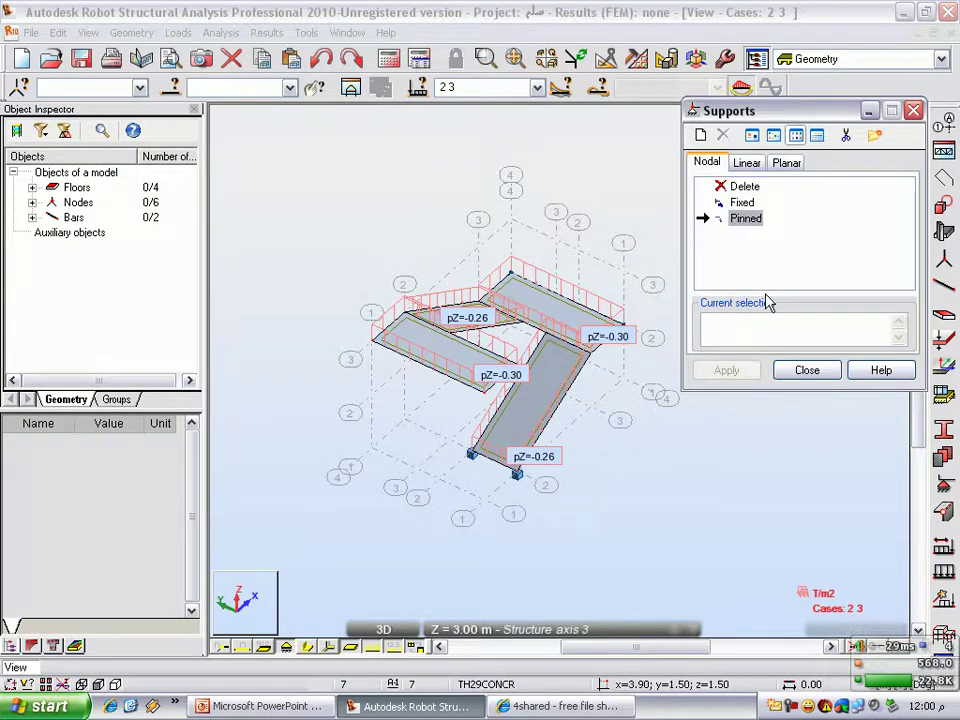
pyautogui.click(386, 354)
pyautogui.click(485, 395)
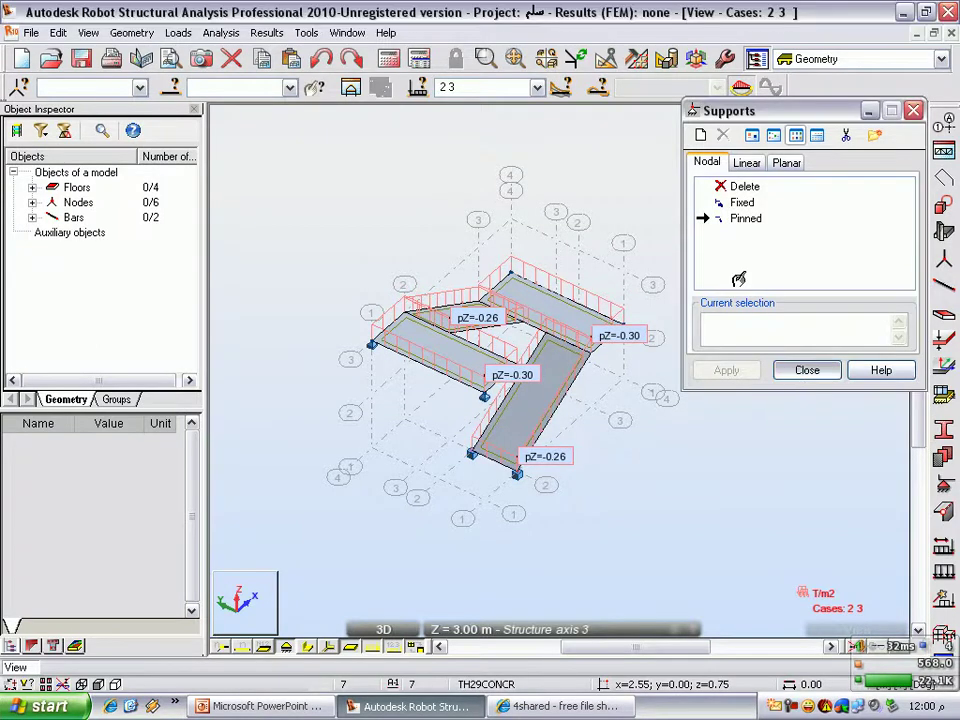
pyautogui.press('Escape')
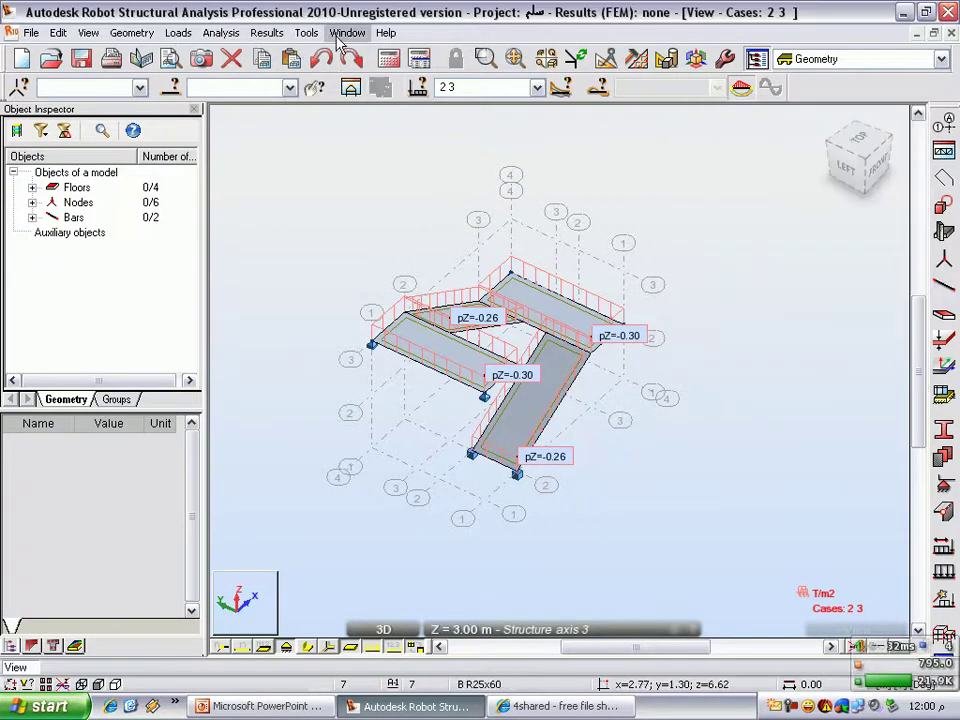
pyautogui.click(306, 32)
pyautogui.moveTo(347, 32)
pyautogui.moveTo(306, 32)
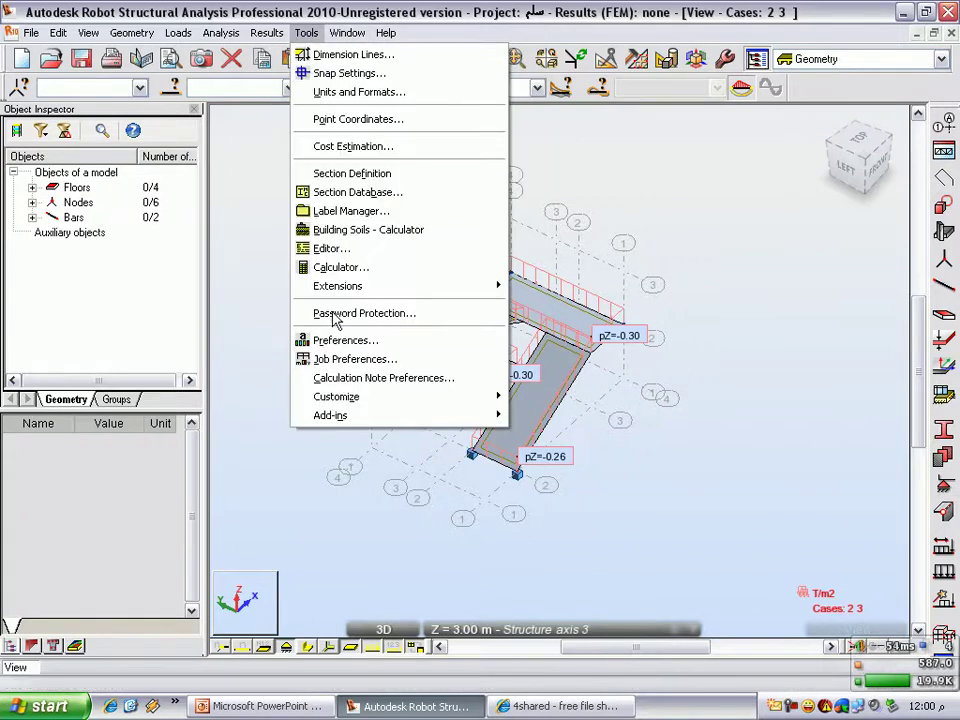
pyautogui.click(344, 358)
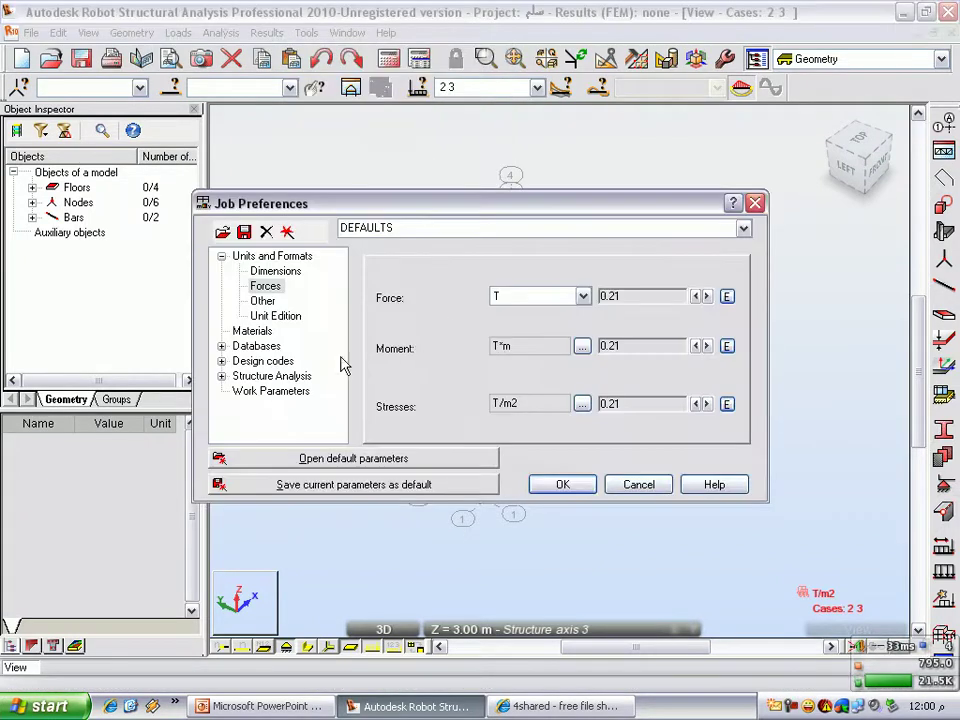
pyautogui.click(272, 391)
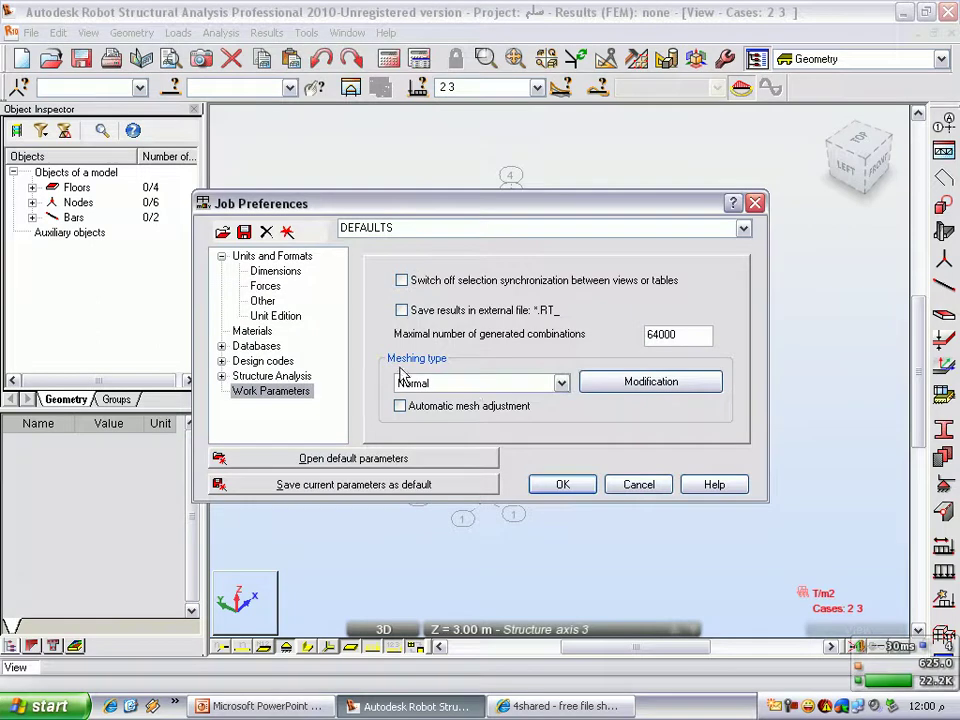
pyautogui.click(561, 383)
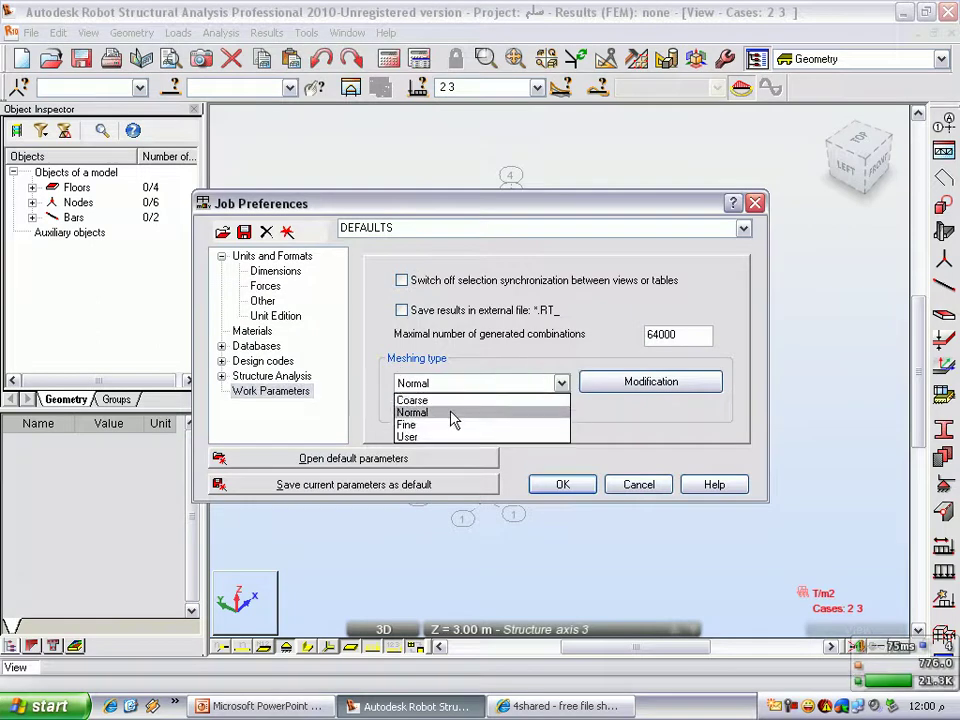
pyautogui.click(452, 414)
pyautogui.click(562, 484)
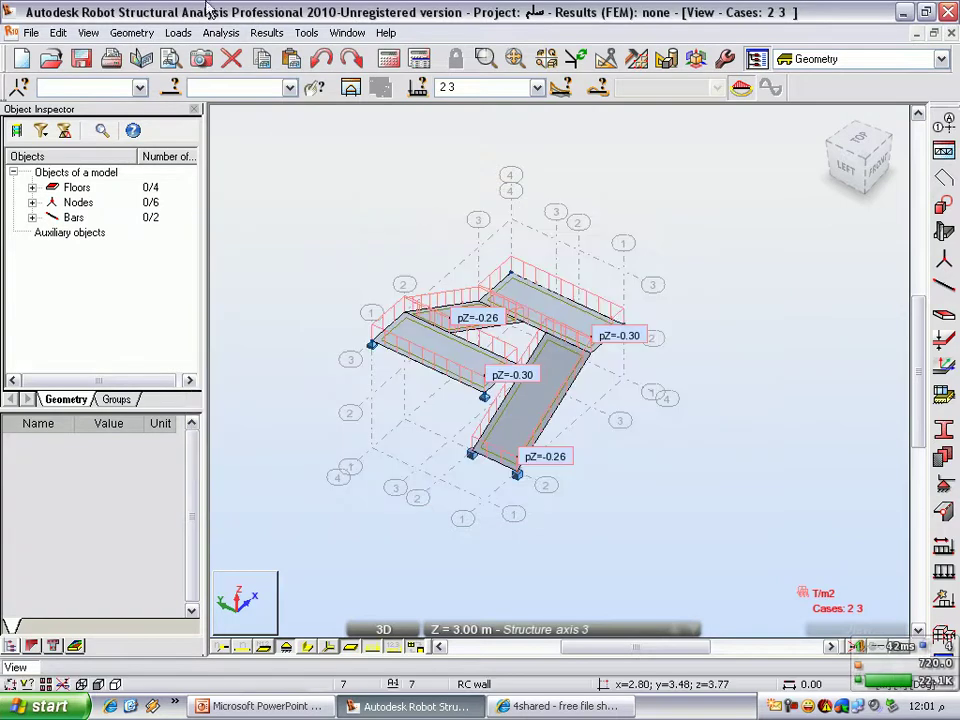
pyautogui.click(219, 36)
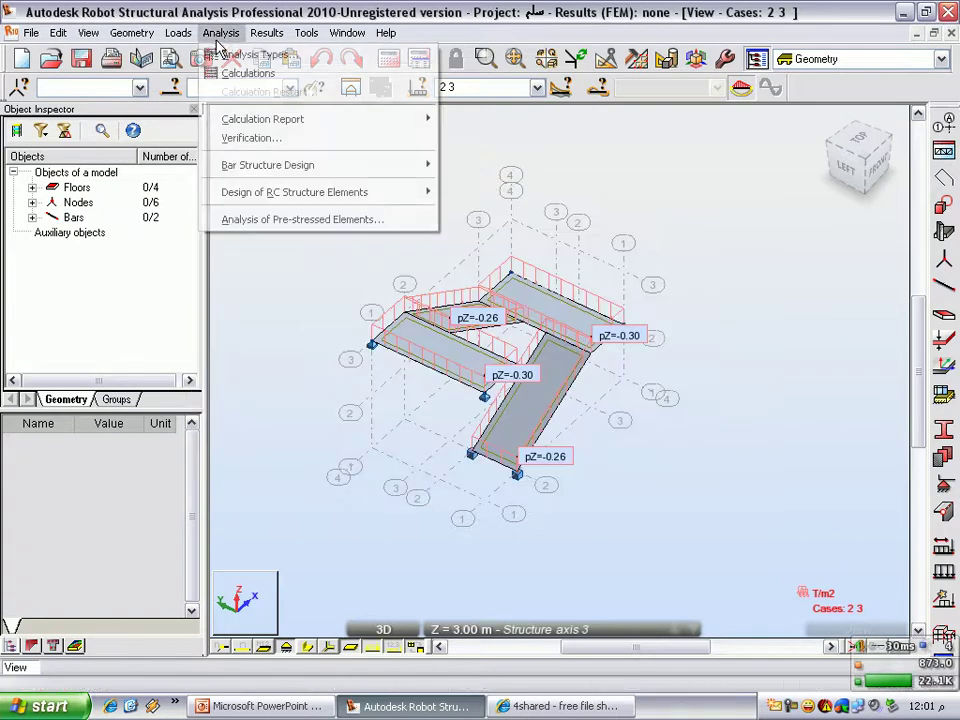
# - Run the structural calculations to mesh the slabs and obtain FEM results
pyautogui.click(255, 74)
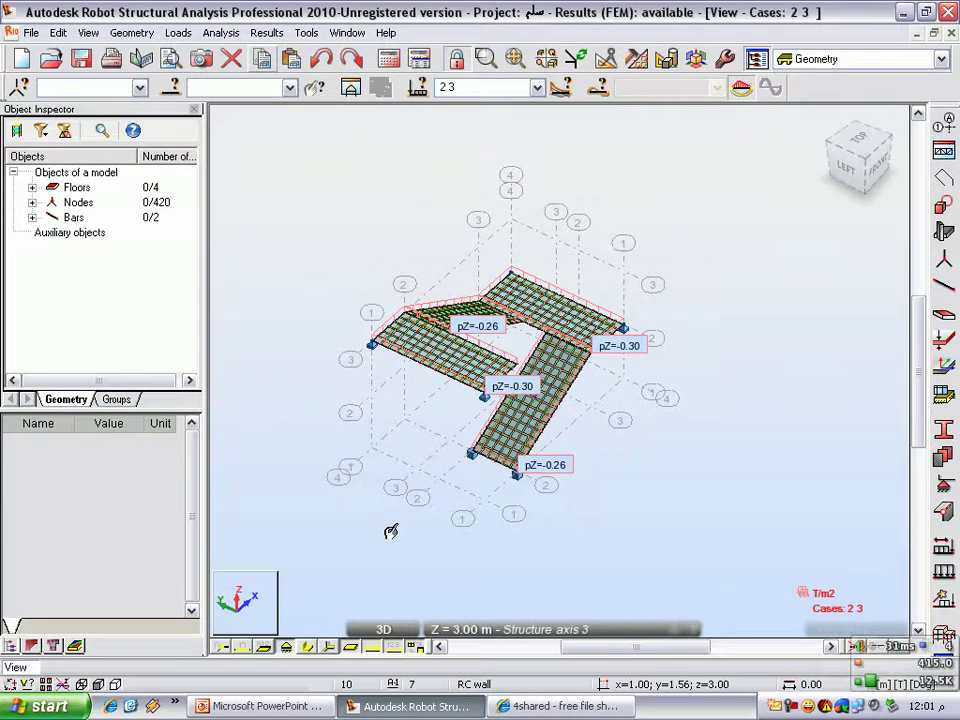
pyautogui.click(267, 33)
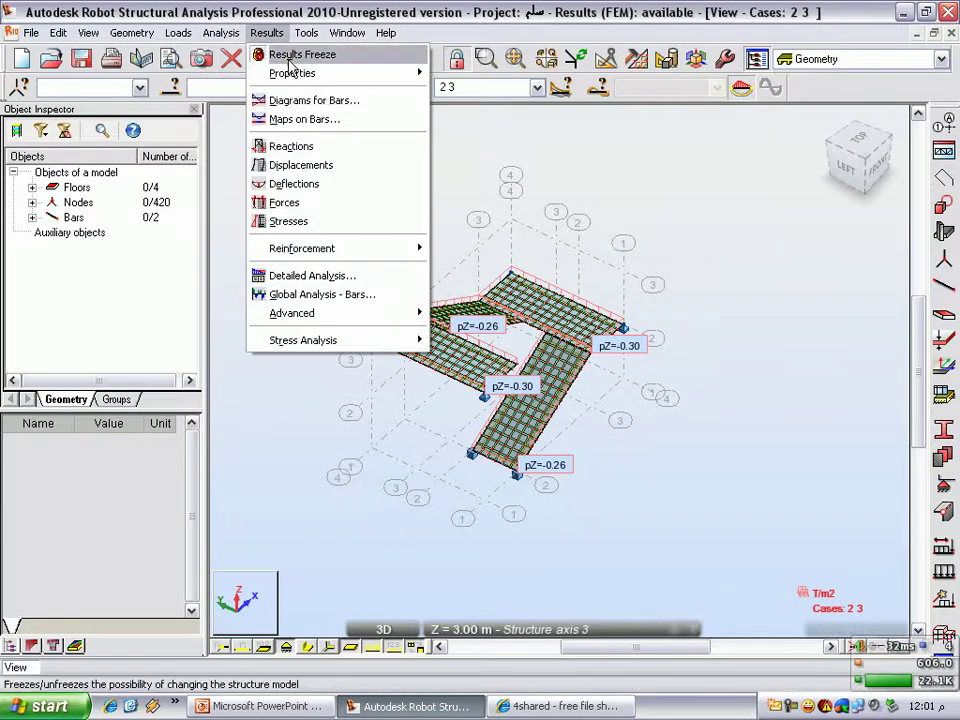
# - Apply the Ty, then the Tz shear stress maps on bars for cases 2 3
pyautogui.click(329, 122)
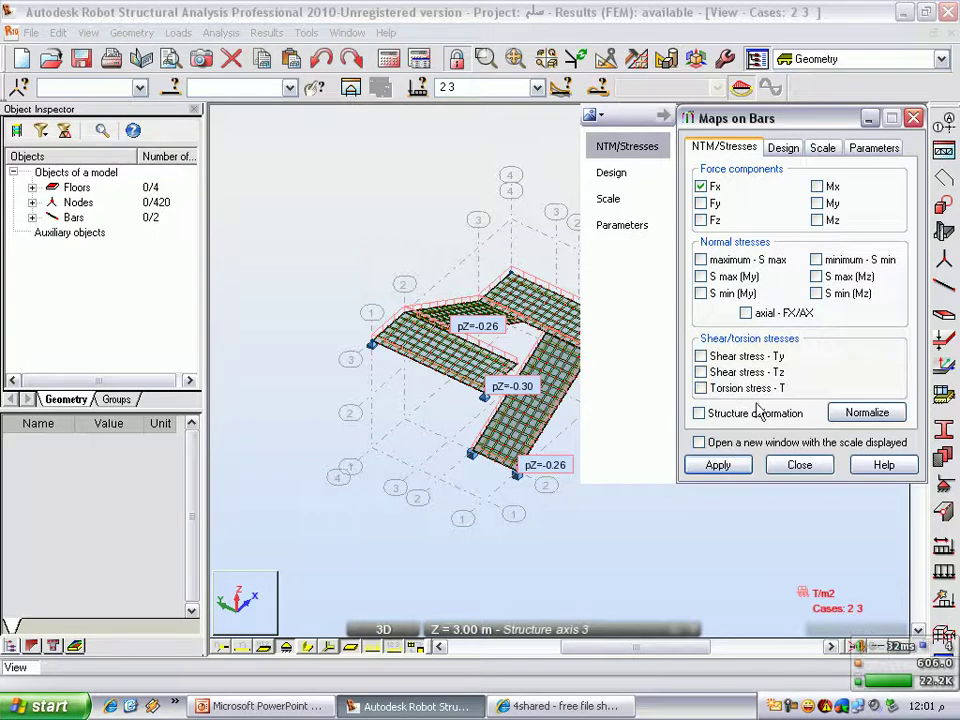
pyautogui.click(783, 148)
pyautogui.click(748, 152)
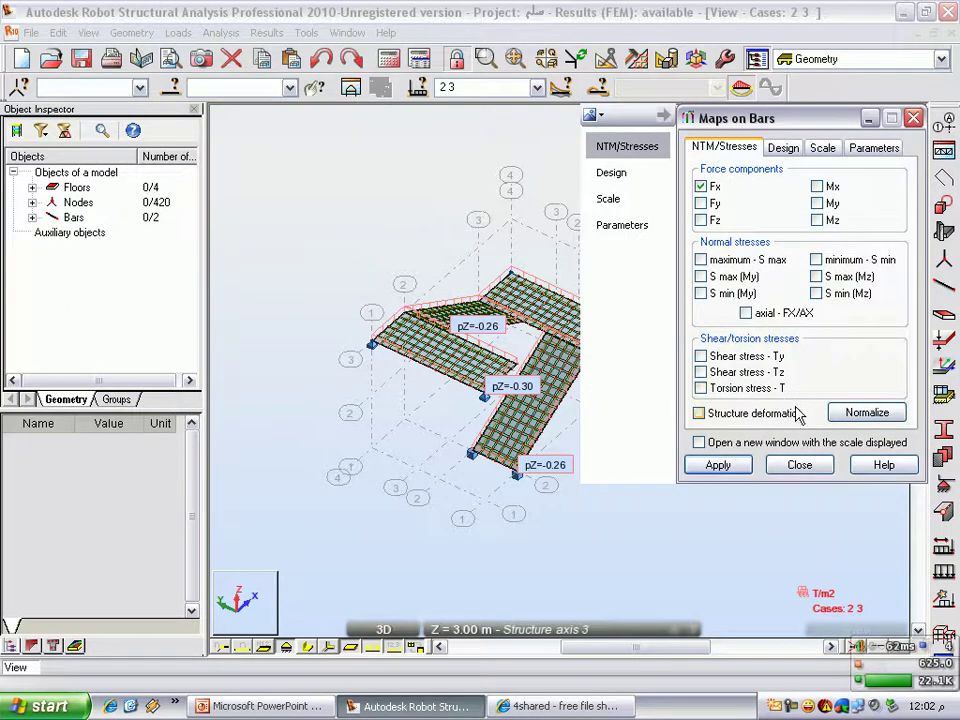
pyautogui.click(722, 357)
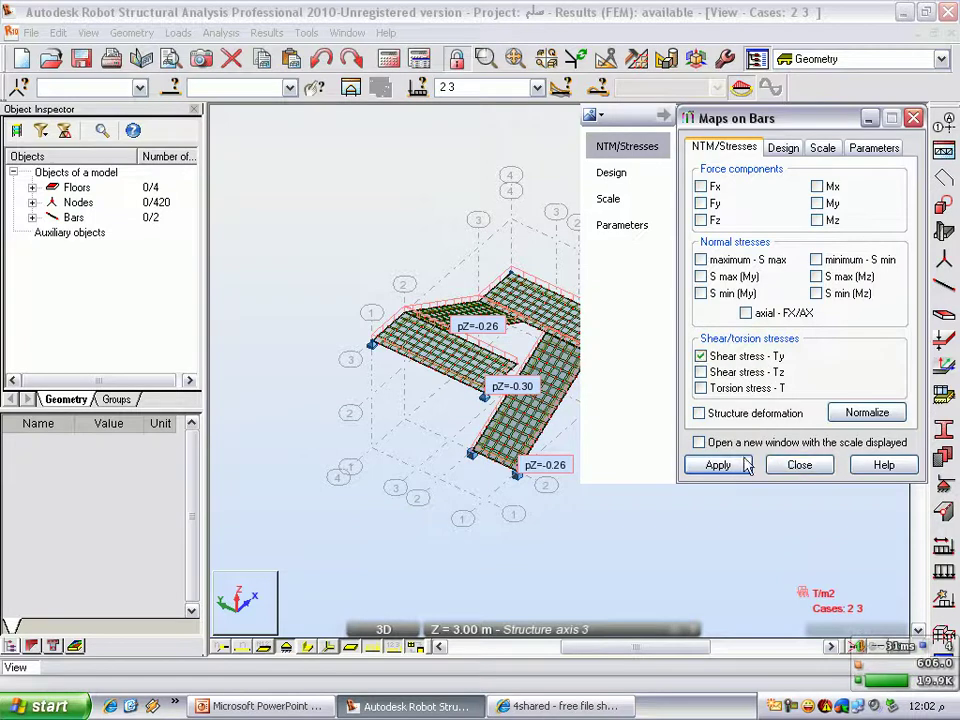
pyautogui.click(745, 466)
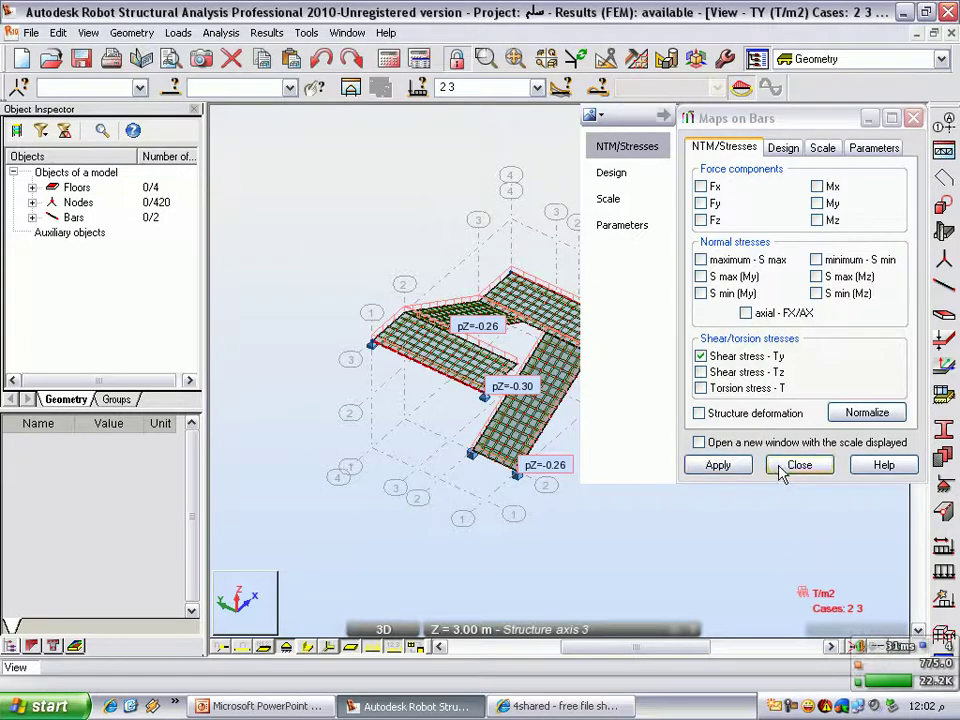
pyautogui.click(736, 373)
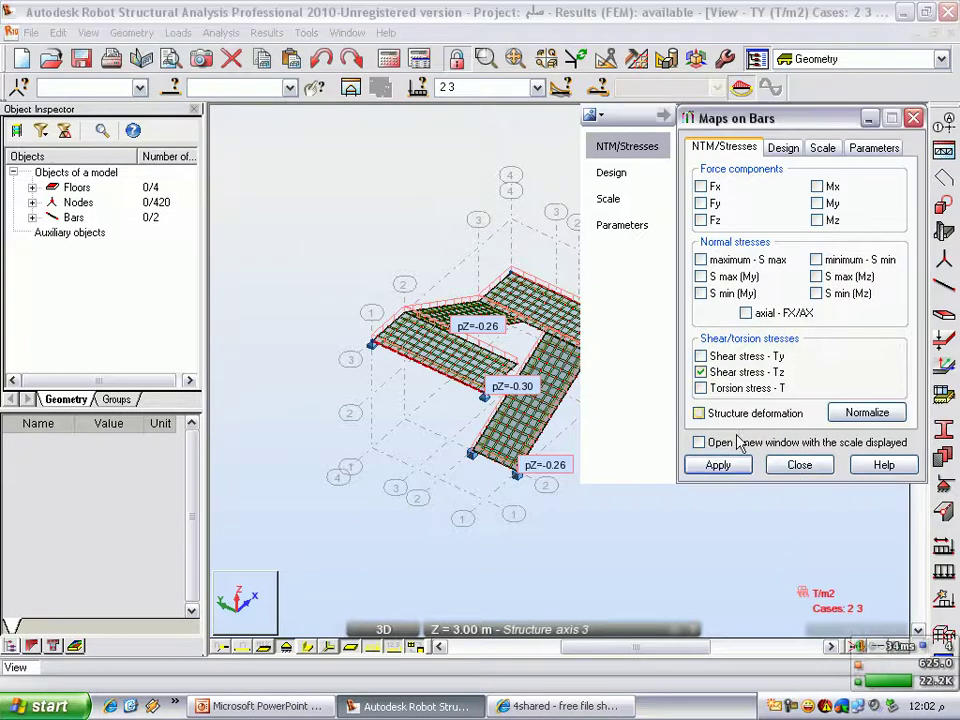
pyautogui.click(724, 466)
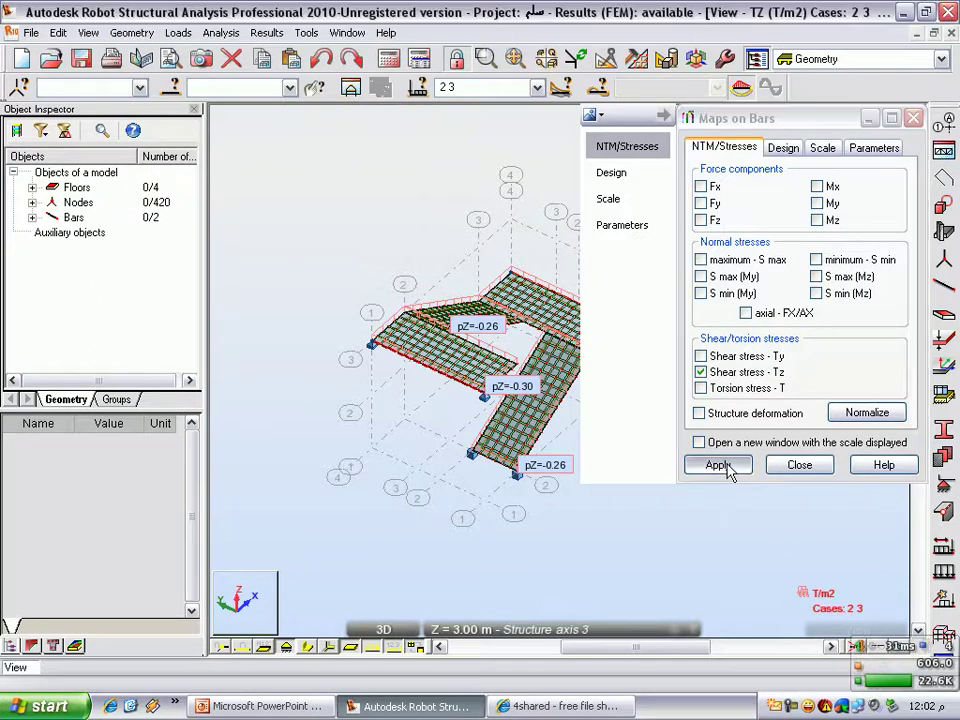
pyautogui.click(797, 468)
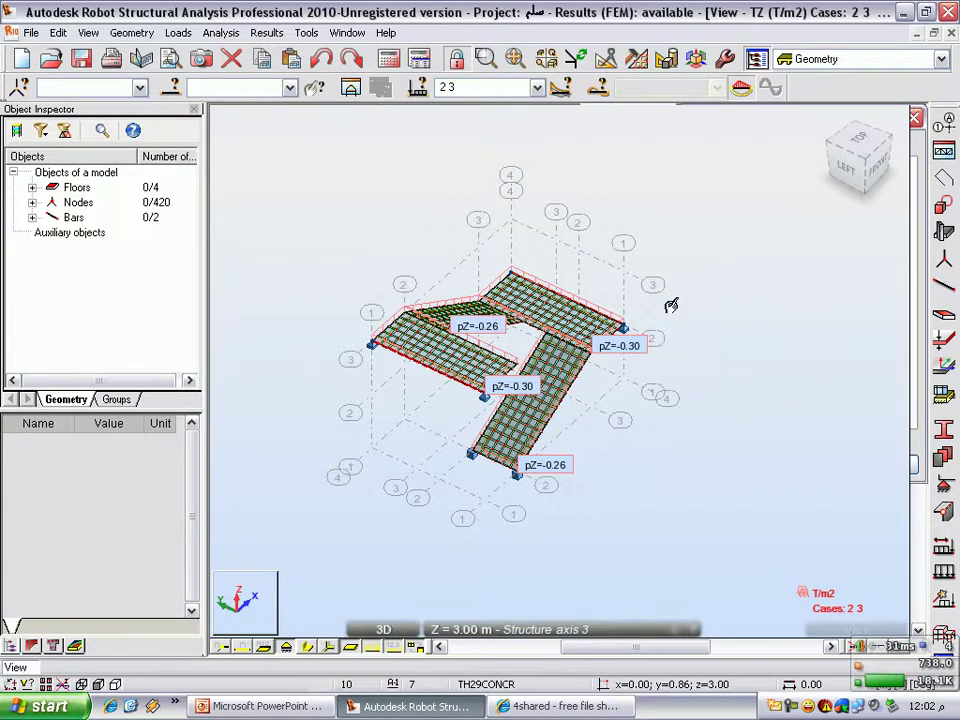
# - Show the reactions table and scroll to the case 3 summary (FZ 38.32 T)
pyautogui.click(222, 33)
pyautogui.moveTo(267, 33)
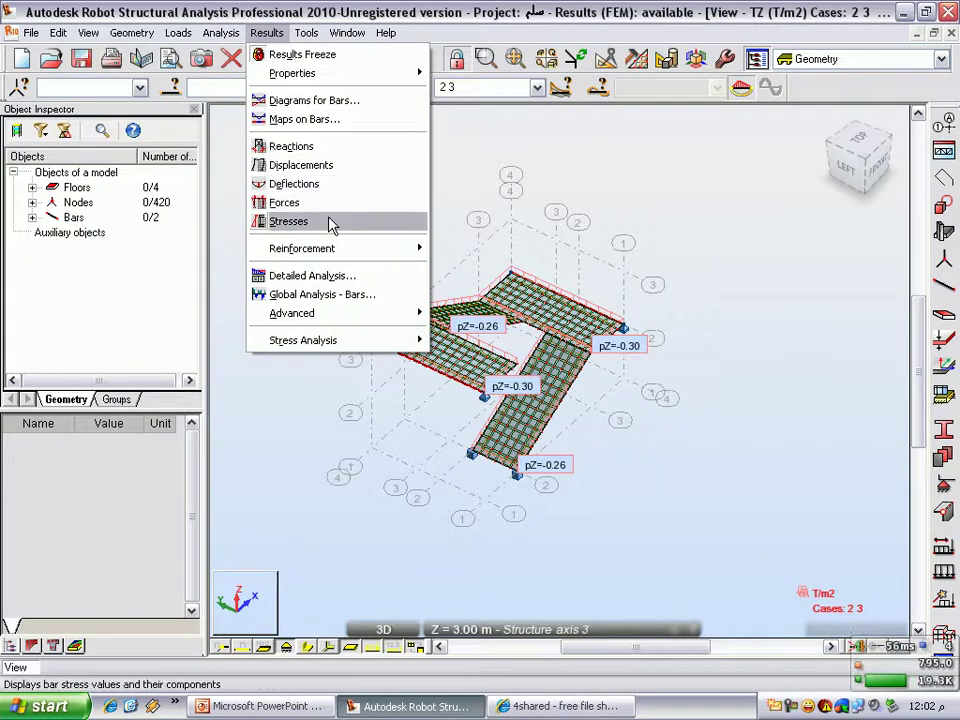
pyautogui.click(322, 144)
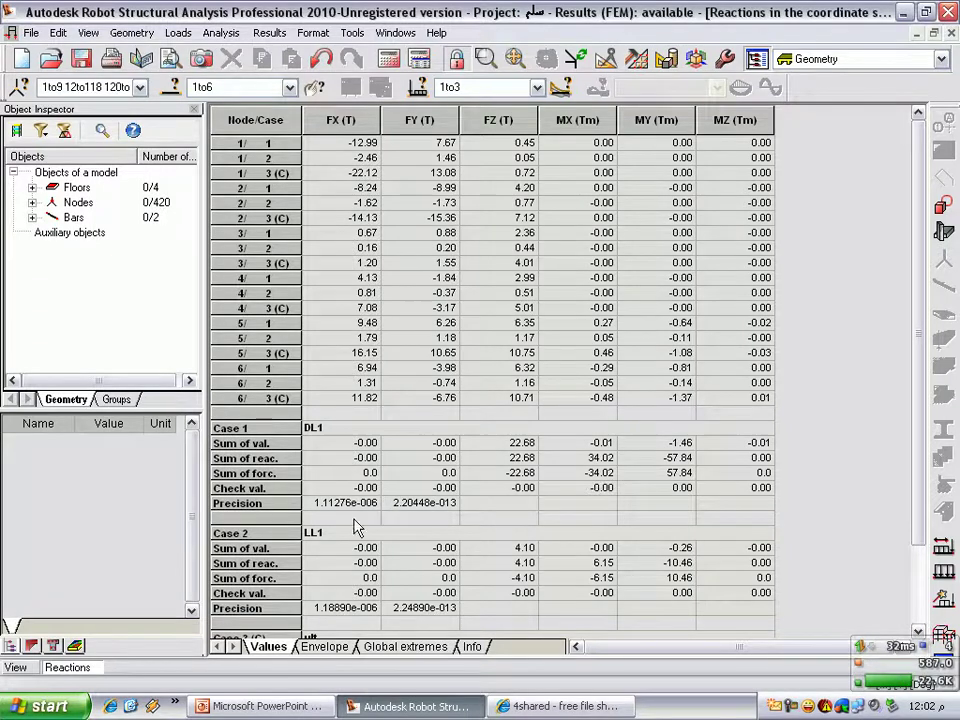
pyautogui.moveTo(916, 396); pyautogui.dragTo(804, 476)
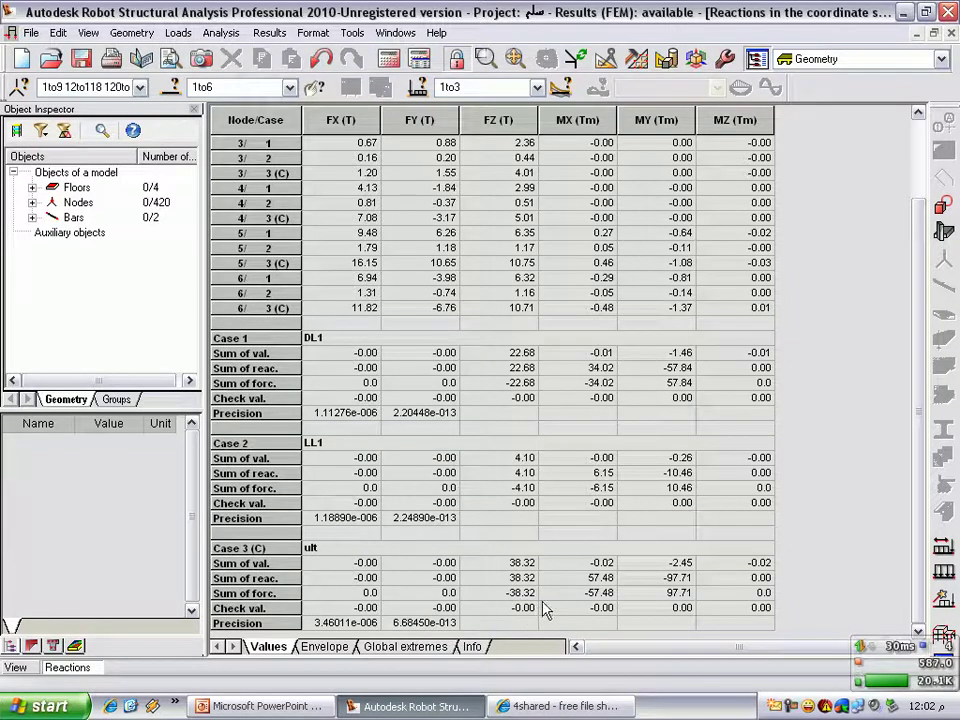
pyautogui.click(904, 12)
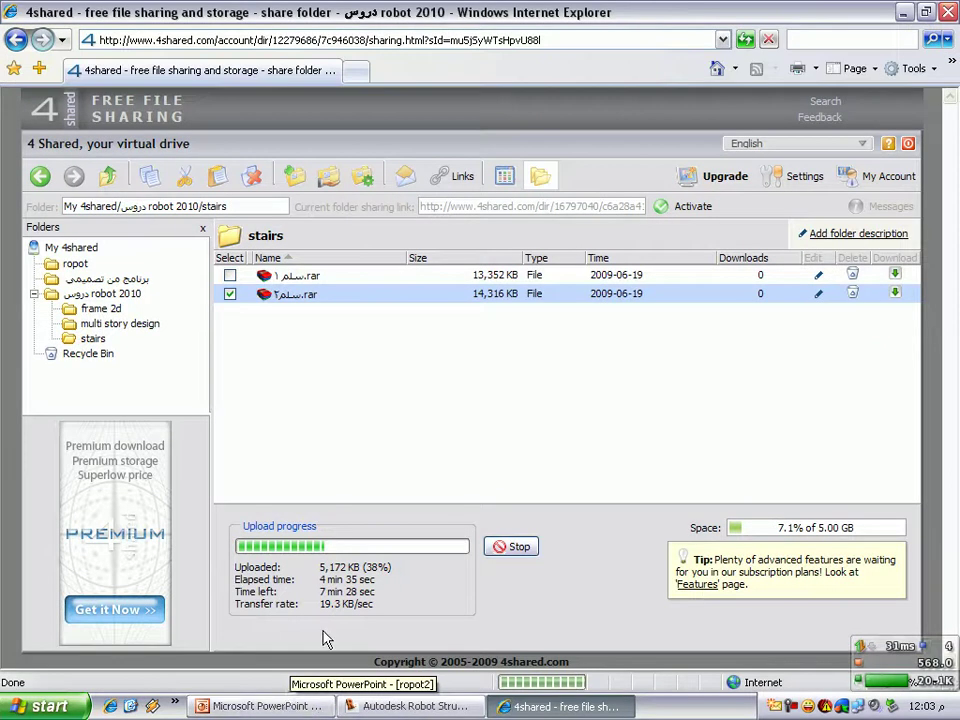
pyautogui.click(405, 706)
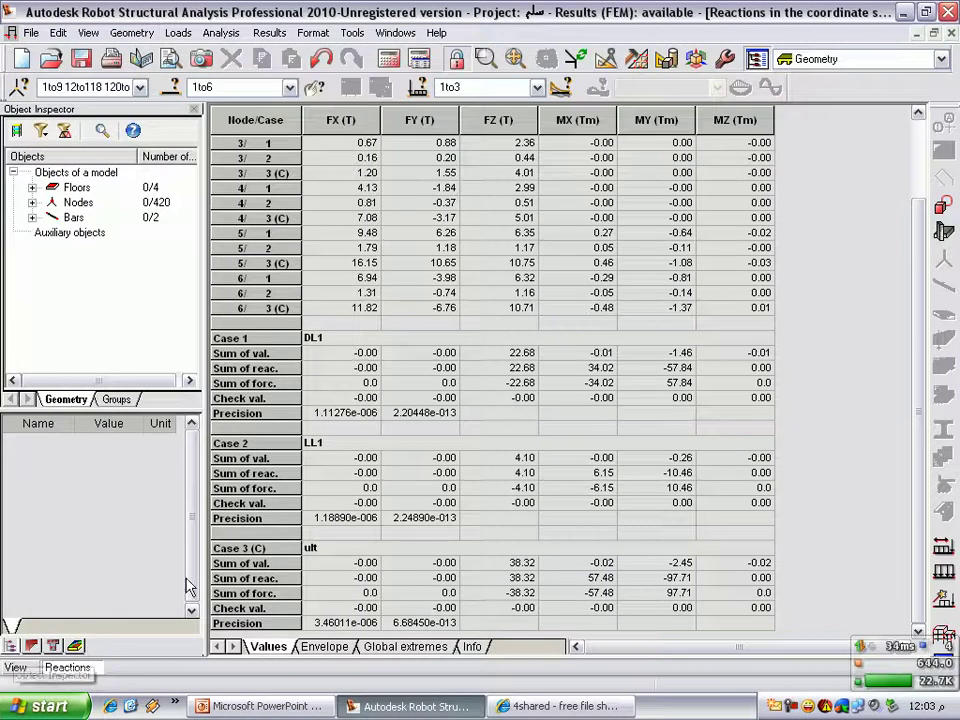
# - Return to the 3D view and show the bar stresses table for cases 1 to 3
pyautogui.click(24, 670)
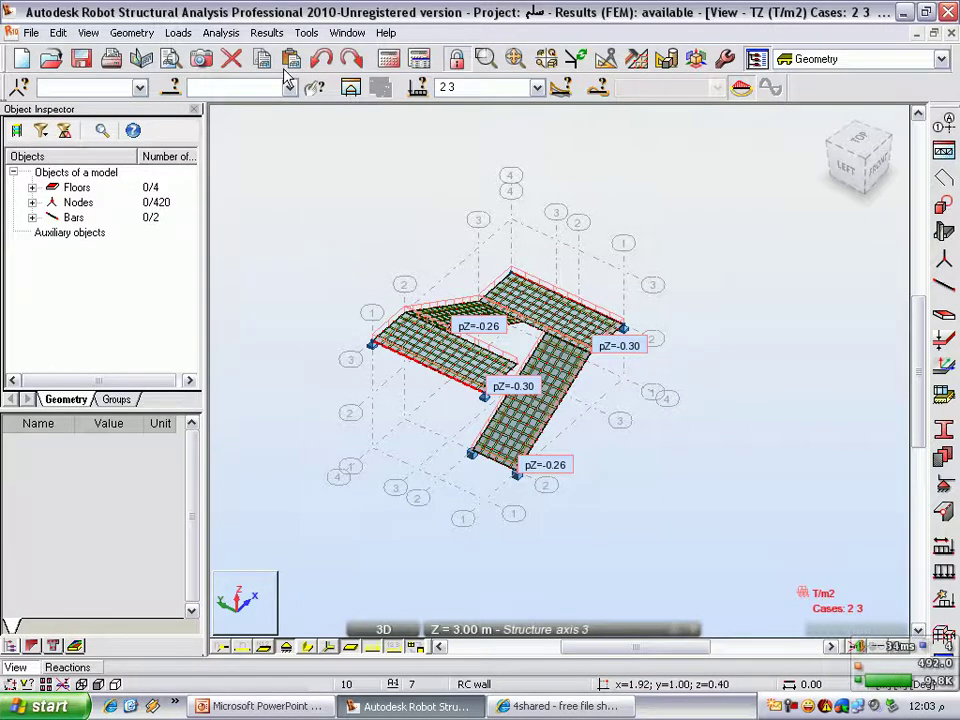
pyautogui.click(266, 33)
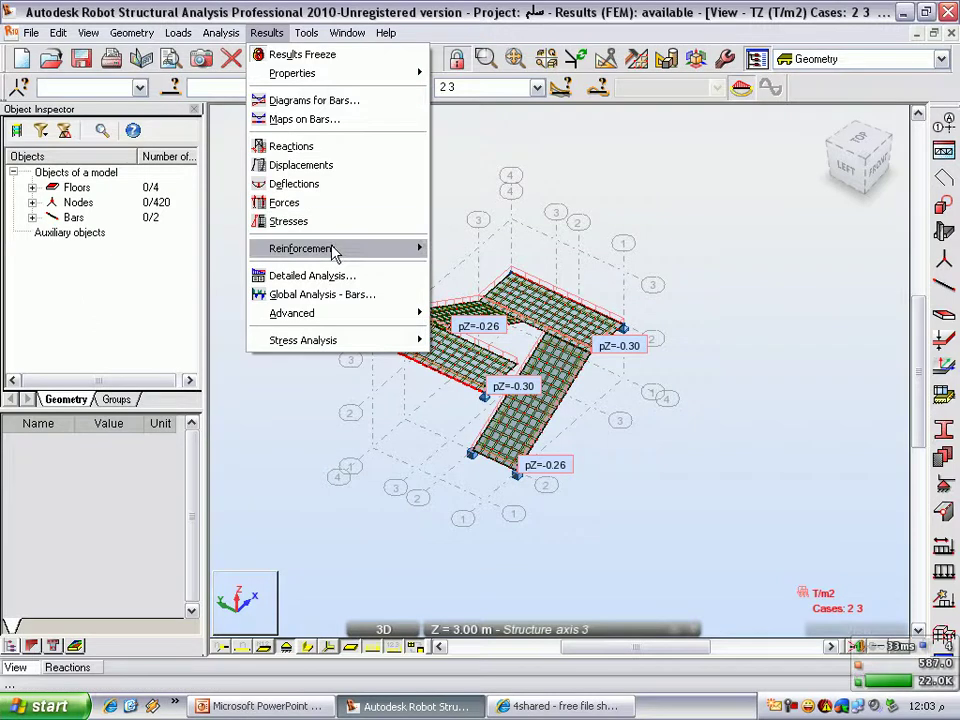
pyautogui.moveTo(334, 253)
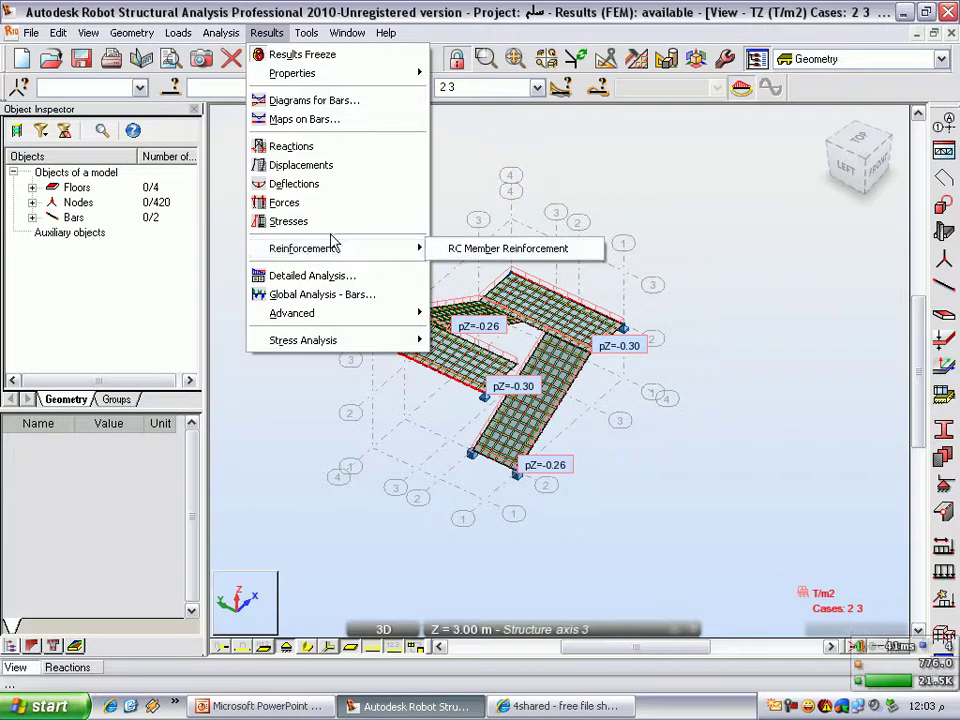
pyautogui.click(329, 223)
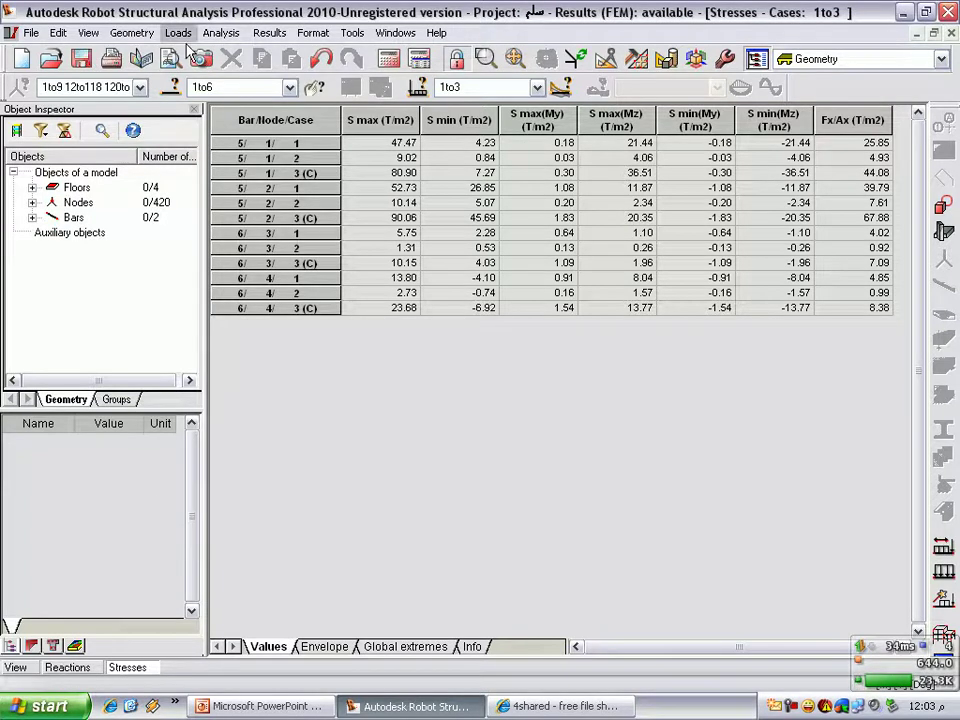
# - Show the Maximum Deflections table for bars 5 and 6
pyautogui.click(269, 33)
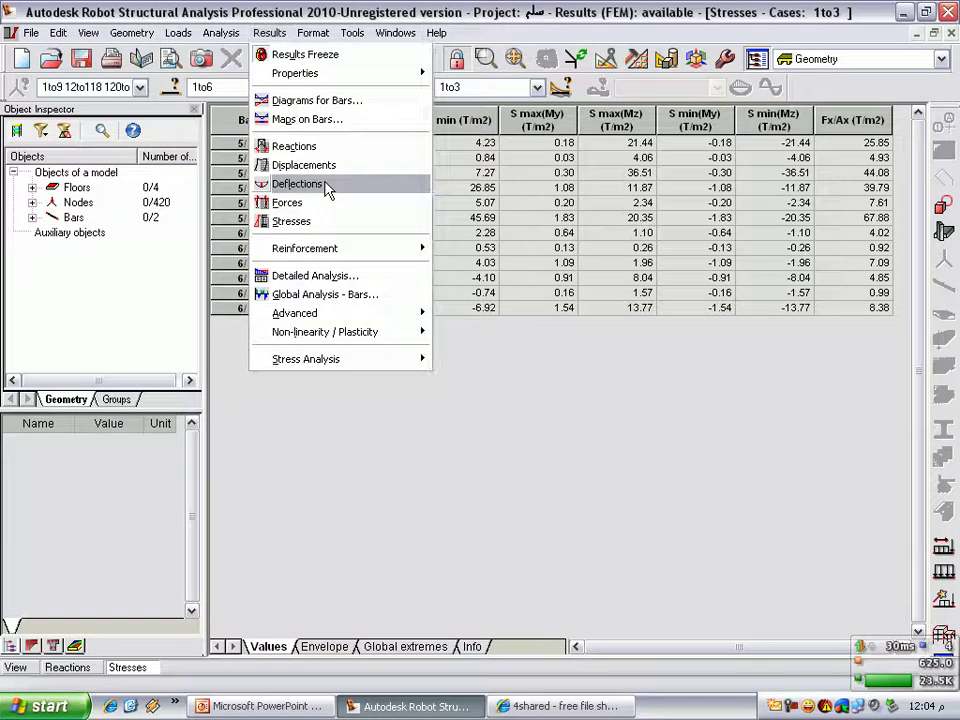
pyautogui.click(328, 188)
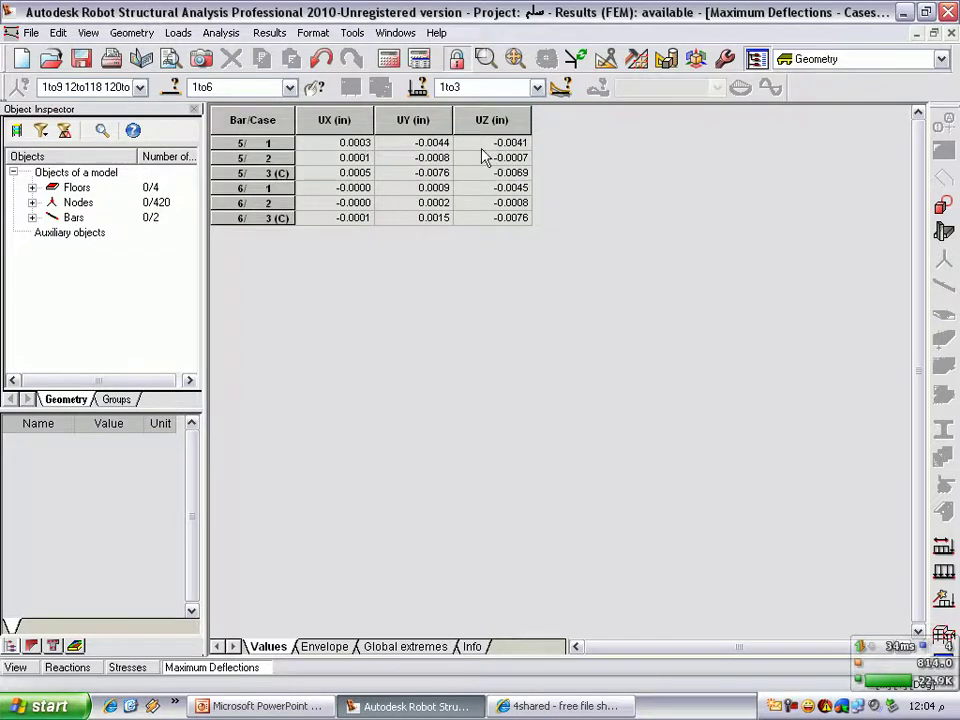
pyautogui.click(269, 33)
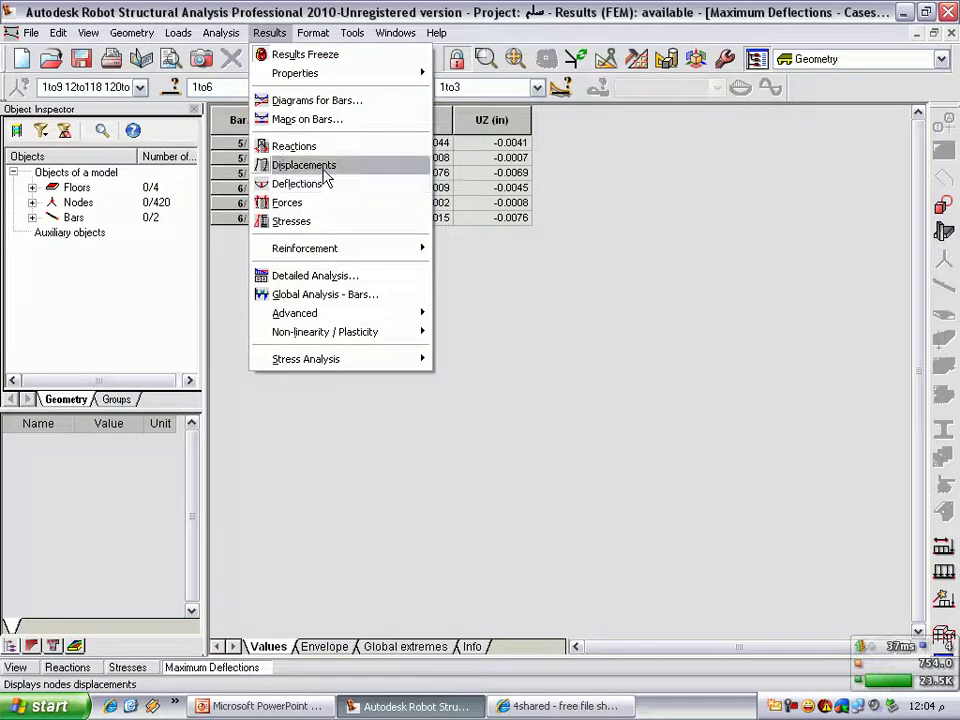
# - Open Diagrams for Bars and clear all selected diagrams
pyautogui.click(316, 100)
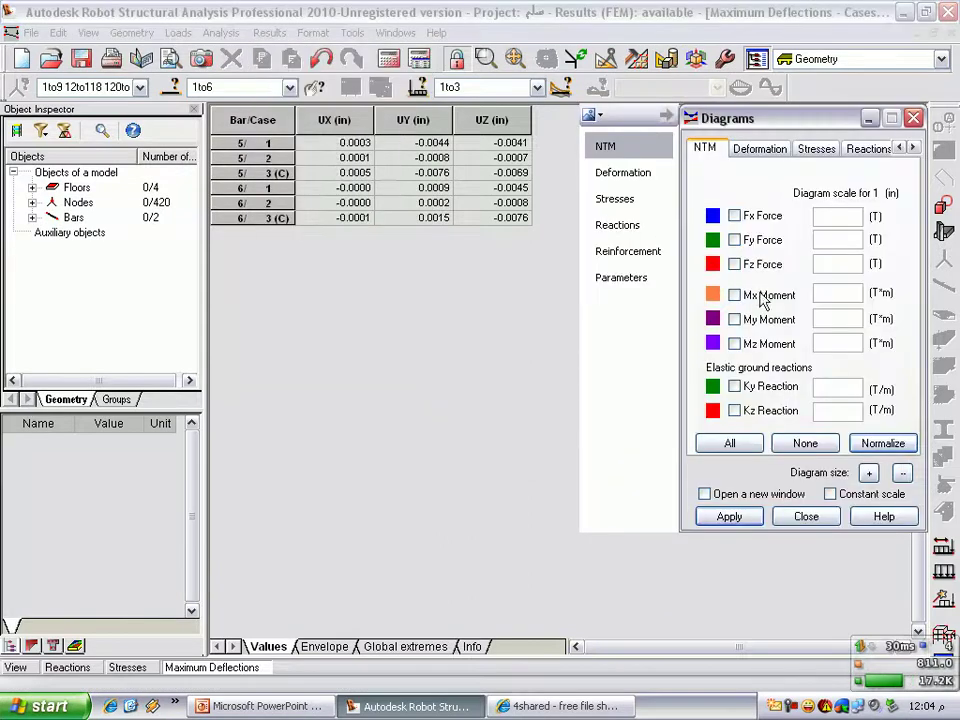
pyautogui.click(736, 344)
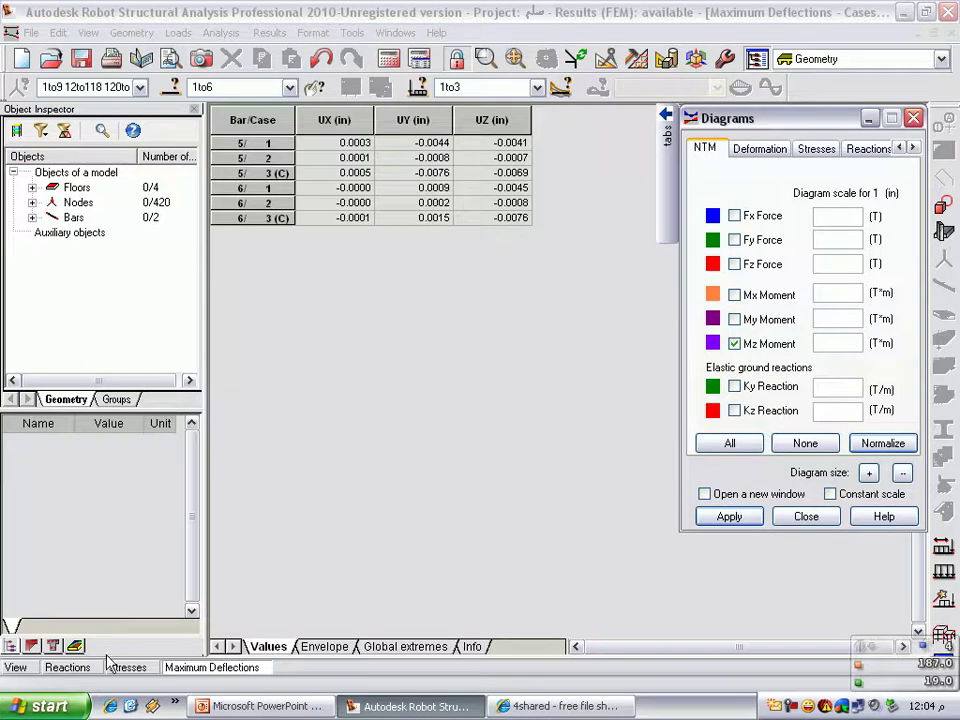
pyautogui.click(18, 667)
pyautogui.click(822, 446)
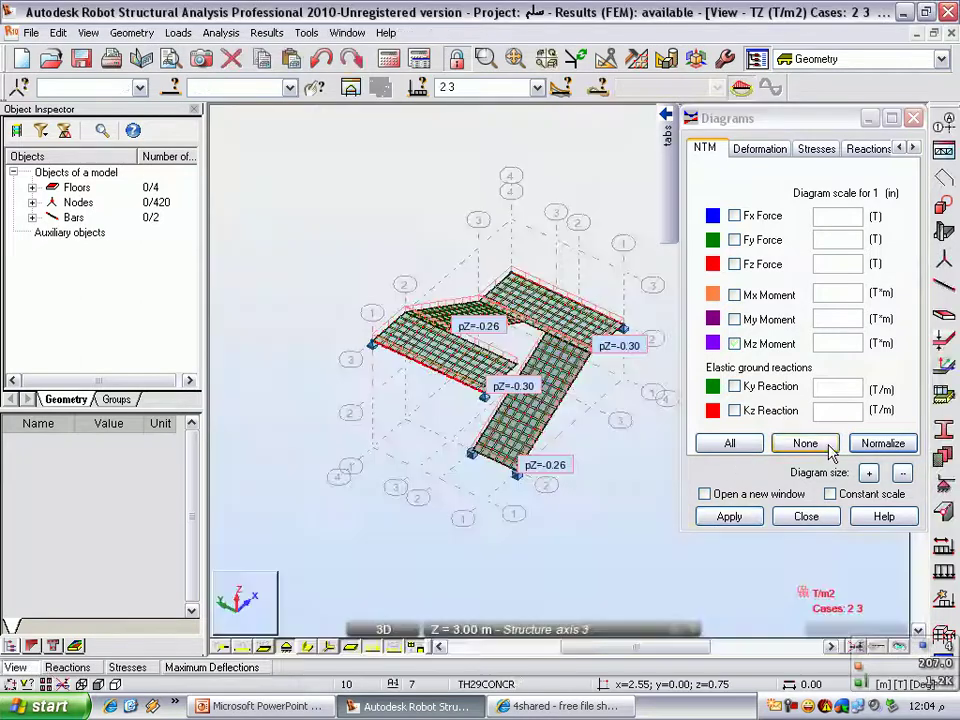
pyautogui.click(735, 518)
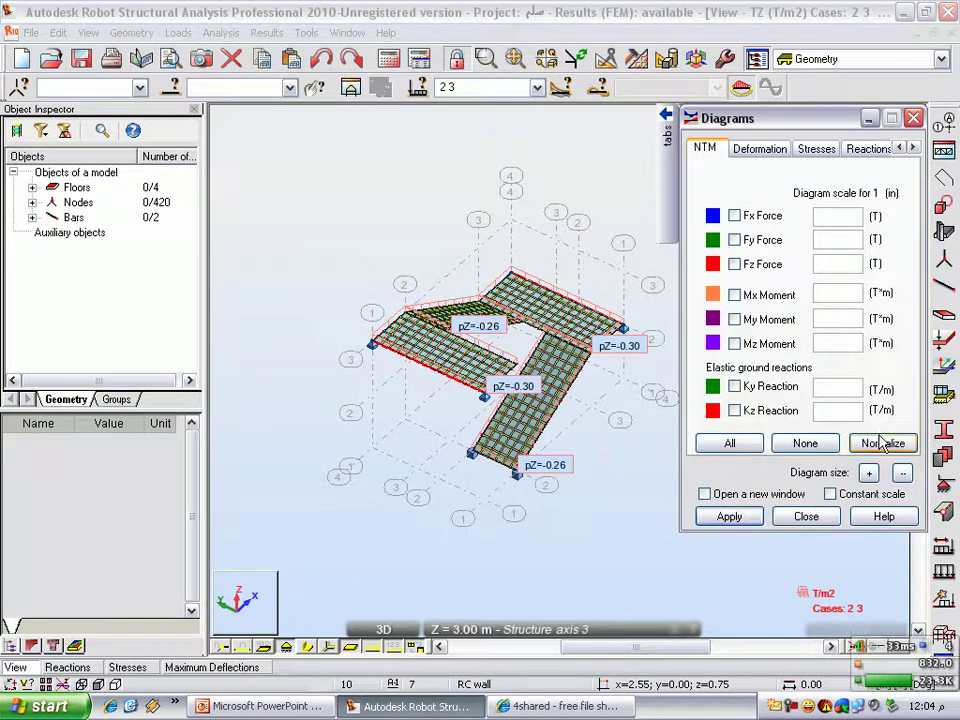
# - Draw the Mz and then the My moment diagrams on the staircase bars
pyautogui.click(768, 345)
pyautogui.click(731, 517)
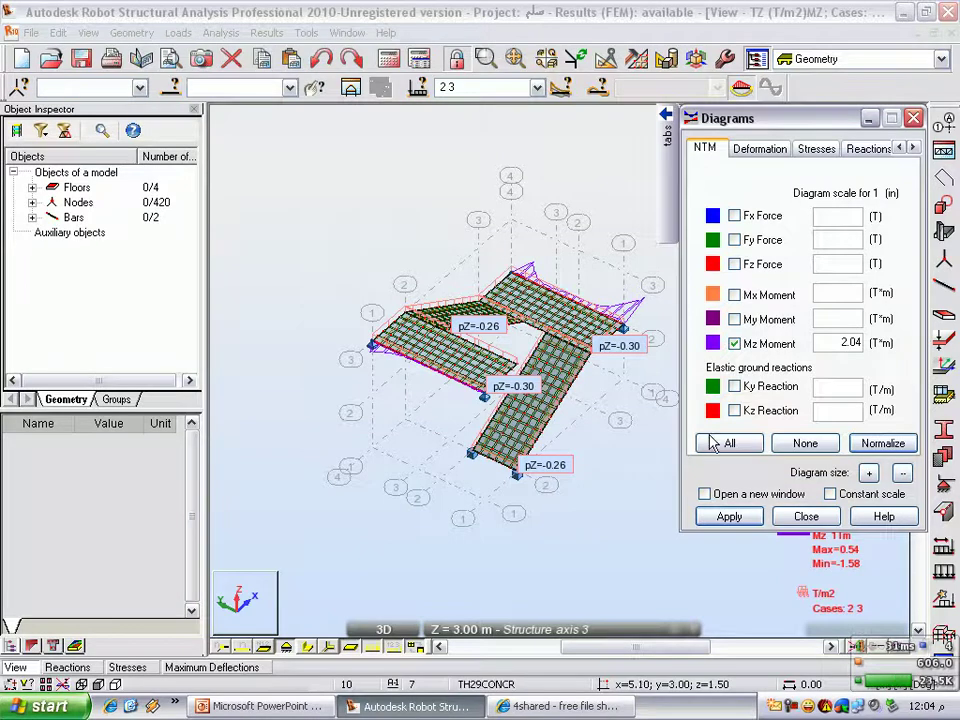
pyautogui.click(735, 319)
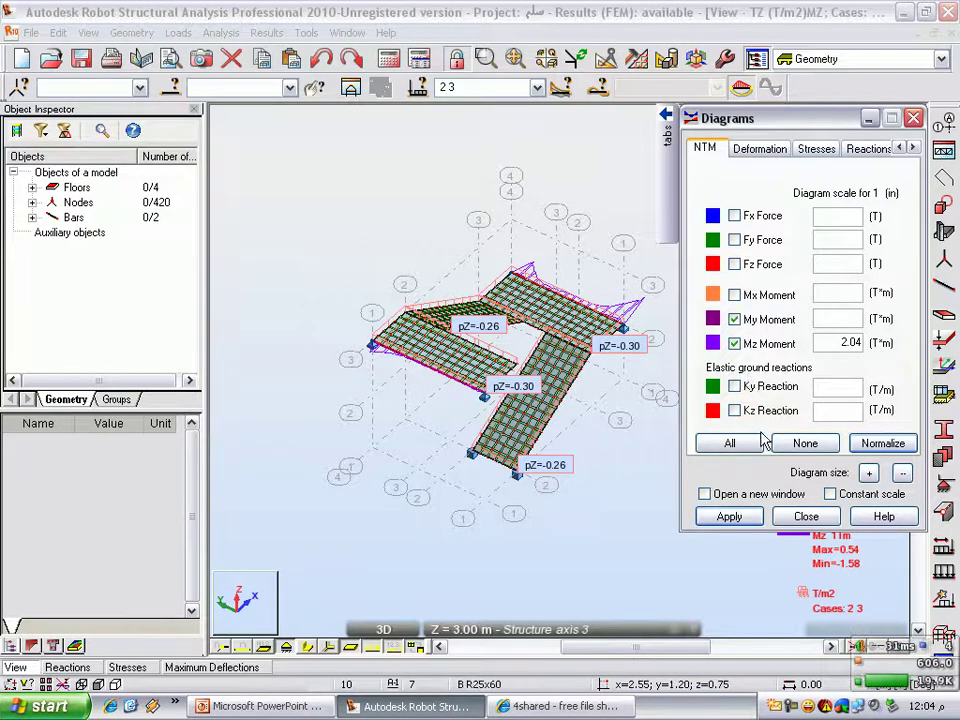
pyautogui.click(729, 517)
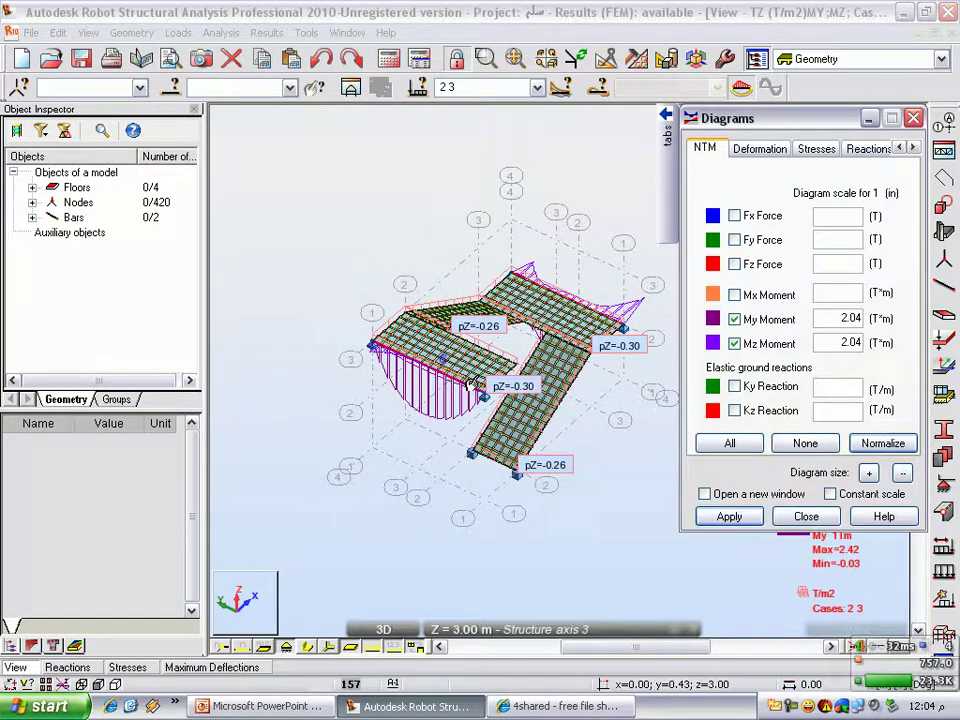
# - Orbit the model through a near-plan view back to an oblique 3D view
pyautogui.rightClick(272, 285)
pyautogui.click(362, 365)
pyautogui.moveTo(440, 443); pyautogui.dragTo(369, 368)
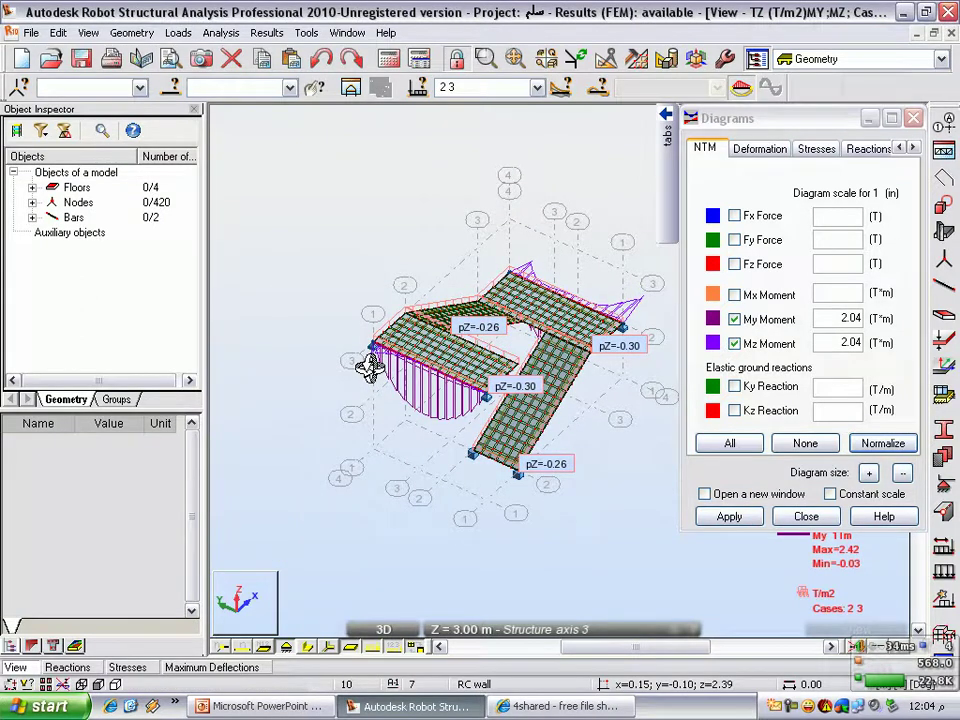
pyautogui.moveTo(369, 368); pyautogui.dragTo(499, 435)
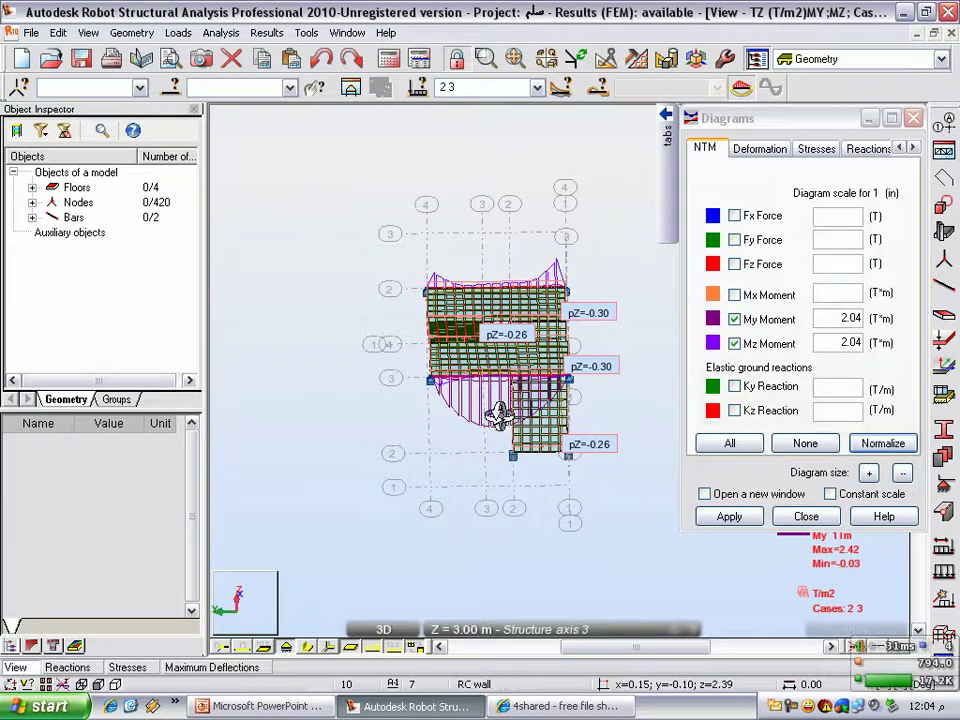
pyautogui.moveTo(615, 341); pyautogui.dragTo(650, 340)
# - Toggle the Mx, My and Mz options, leaving only My Moment ticked
pyautogui.click(767, 296)
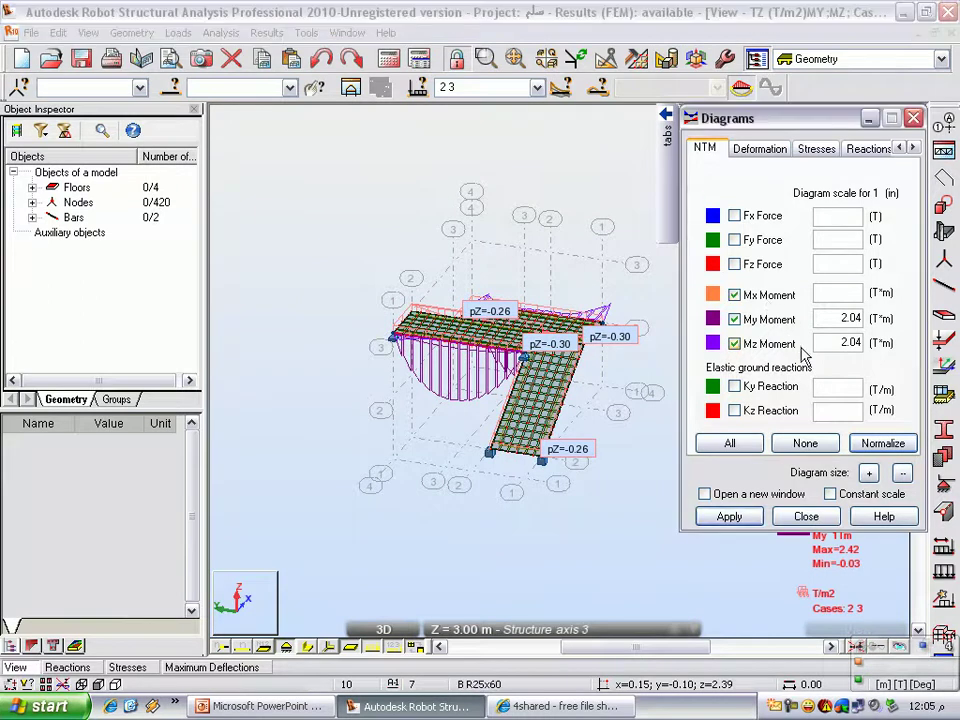
pyautogui.click(735, 343)
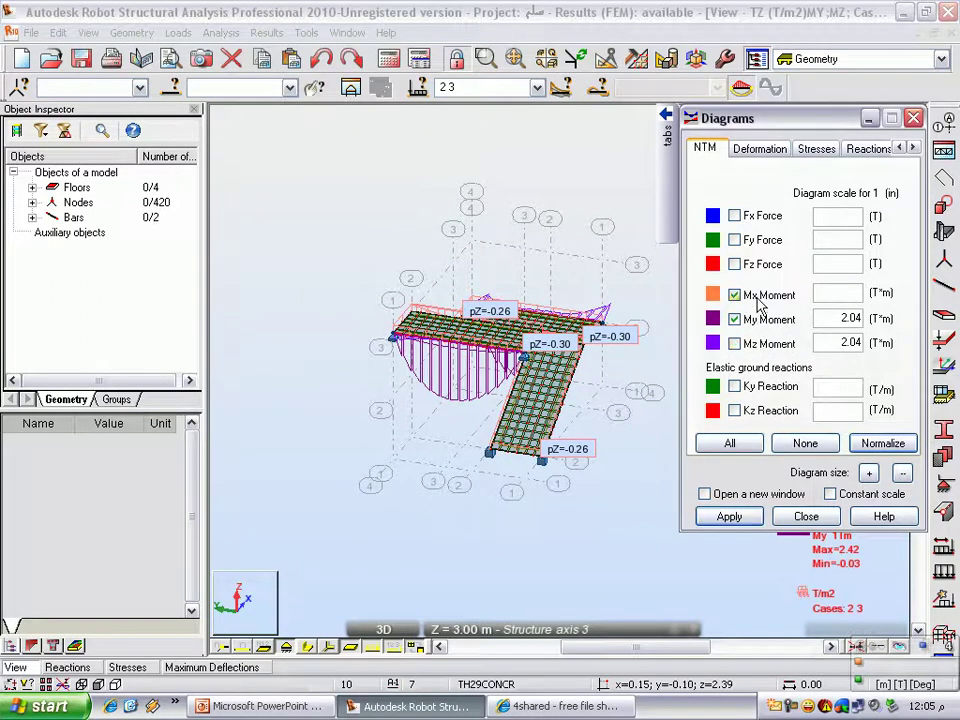
pyautogui.click(736, 319)
pyautogui.click(770, 294)
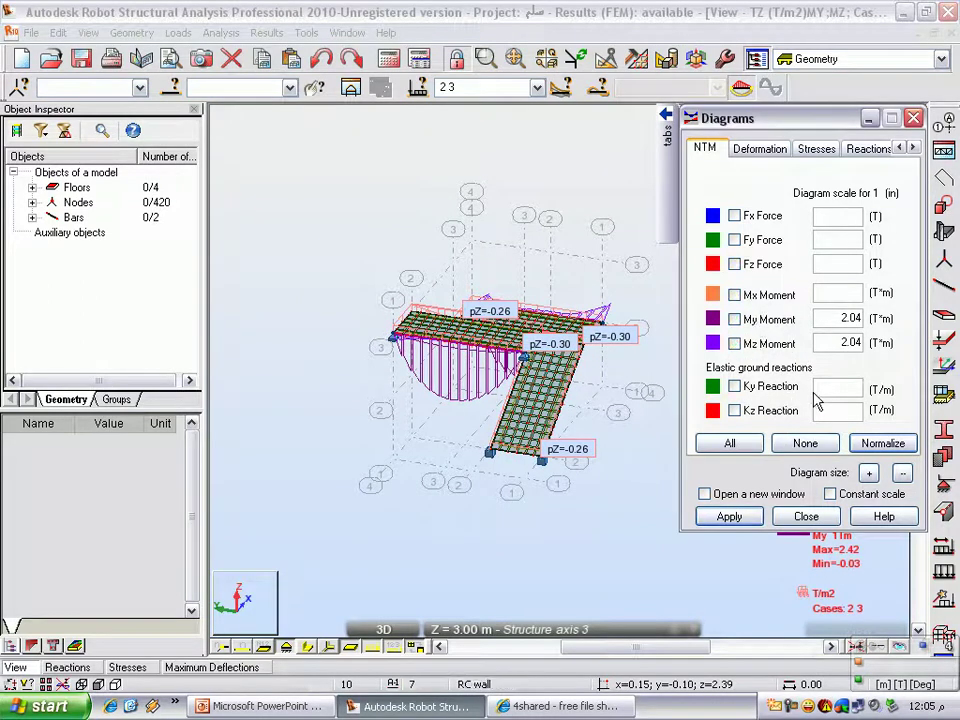
pyautogui.click(759, 148)
pyautogui.click(705, 148)
pyautogui.moveTo(667, 135)
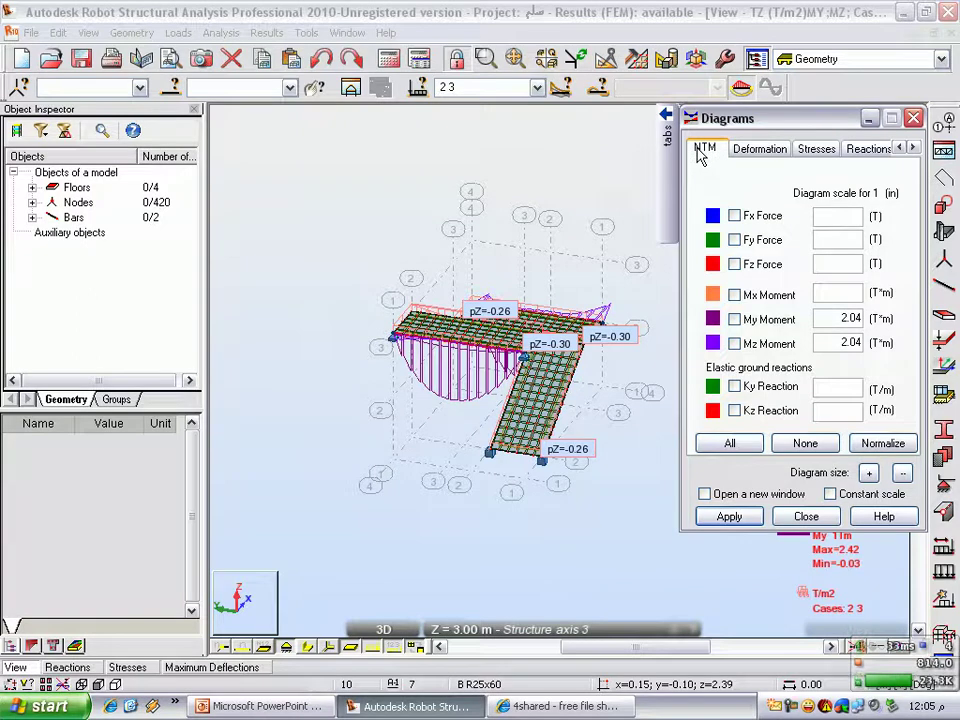
pyautogui.click(736, 319)
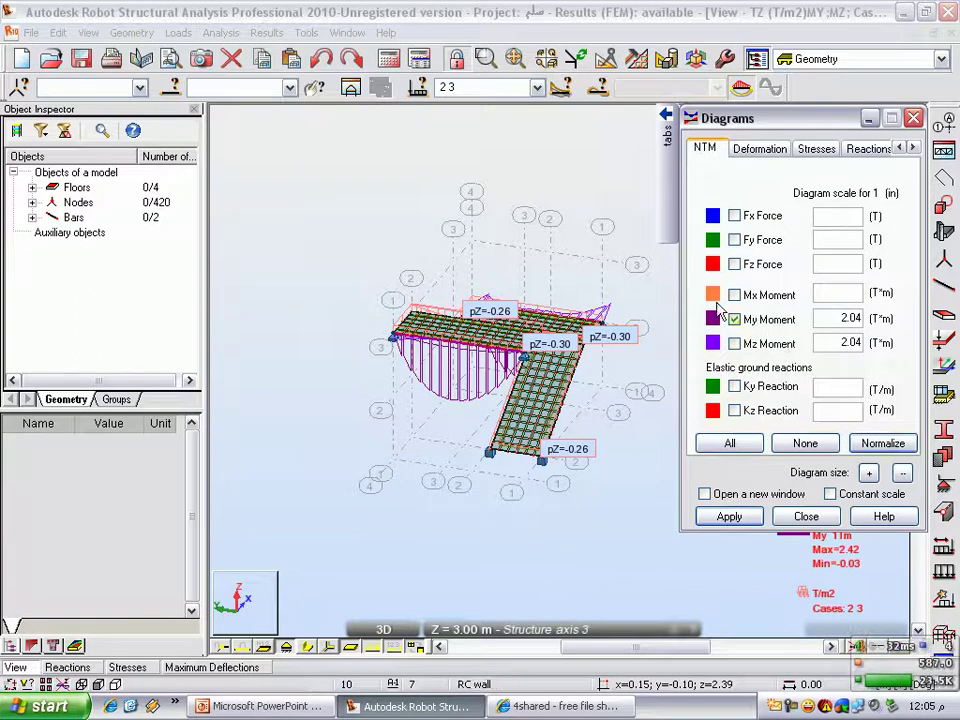
pyautogui.moveTo(667, 135)
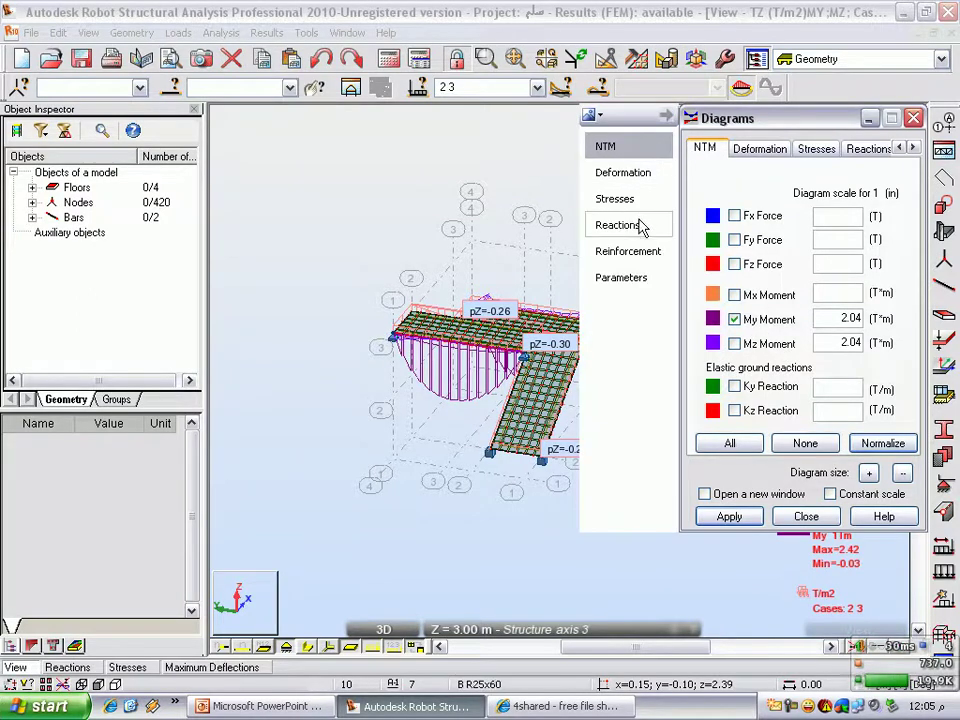